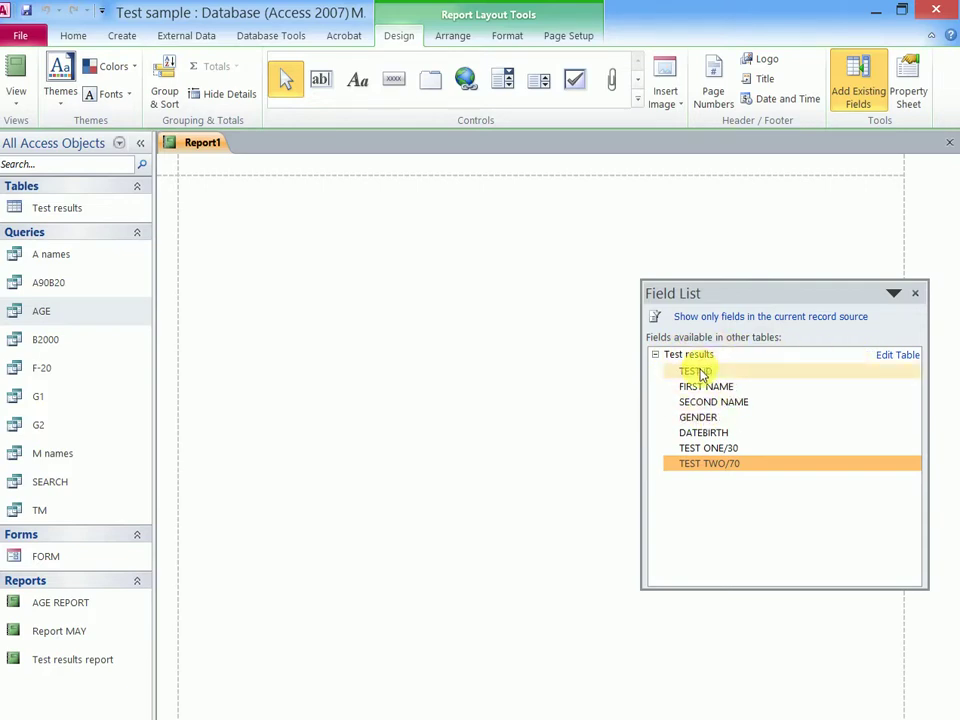
# Step: Add all seven Test results fields to the report, from TEST ID through TEST TWO/70, and close the field list
pyautogui.doubleClick(700, 372)
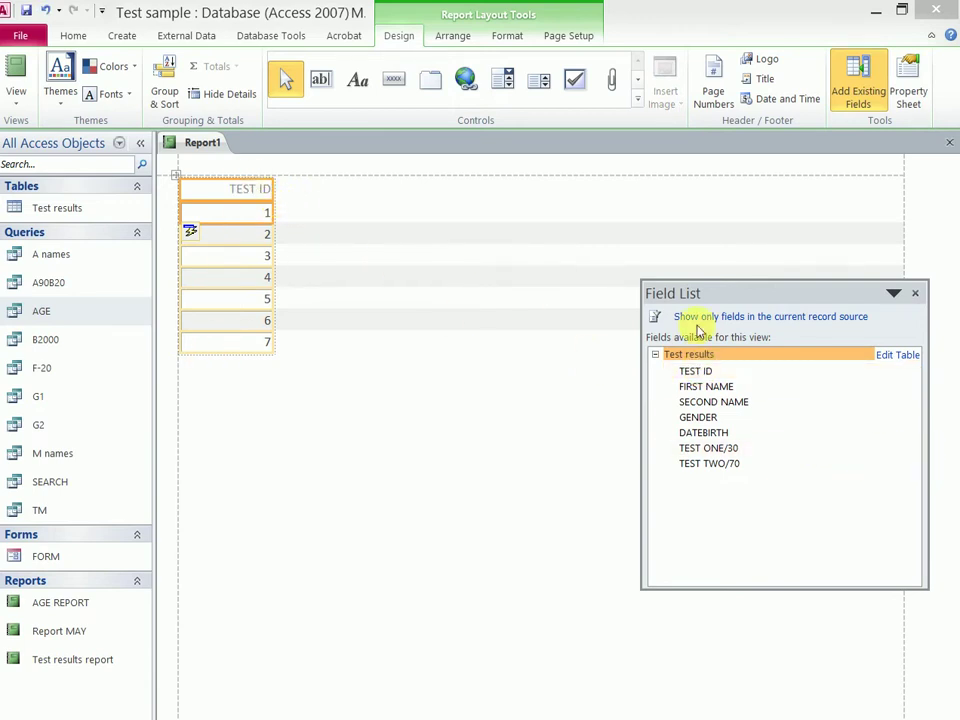
pyautogui.doubleClick(707, 390)
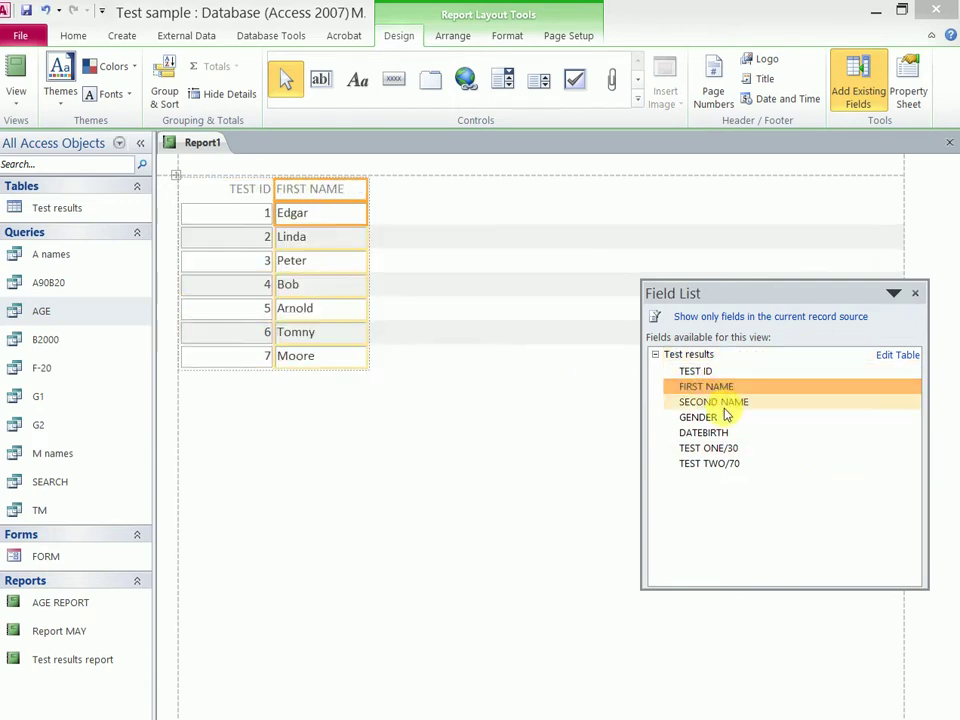
pyautogui.click(700, 404)
pyautogui.doubleClick(700, 404)
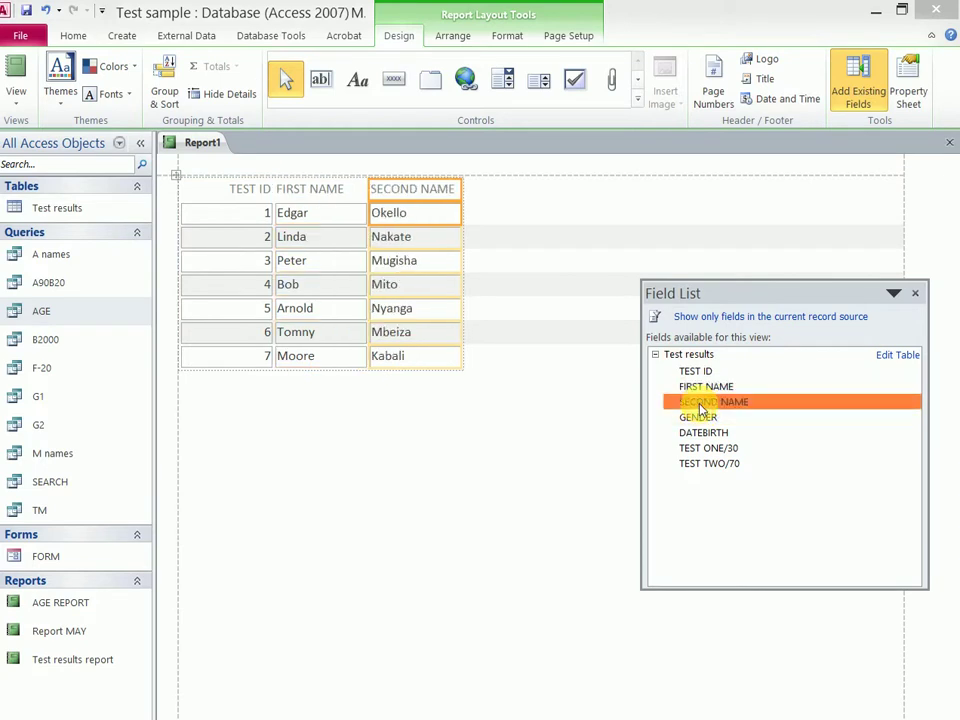
pyautogui.doubleClick(699, 418)
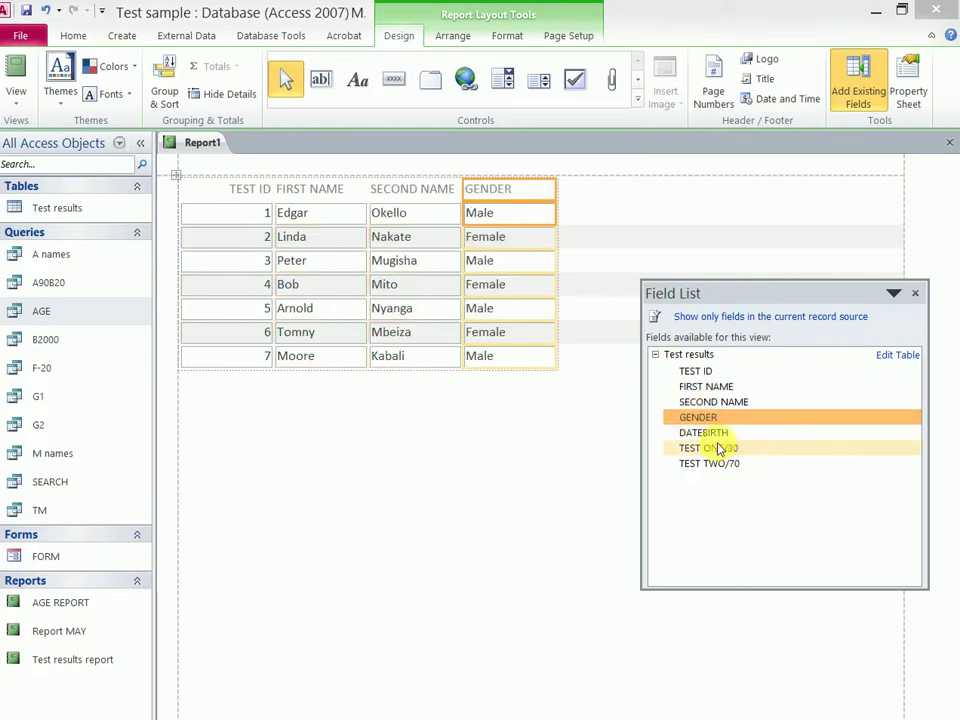
pyautogui.doubleClick(692, 432)
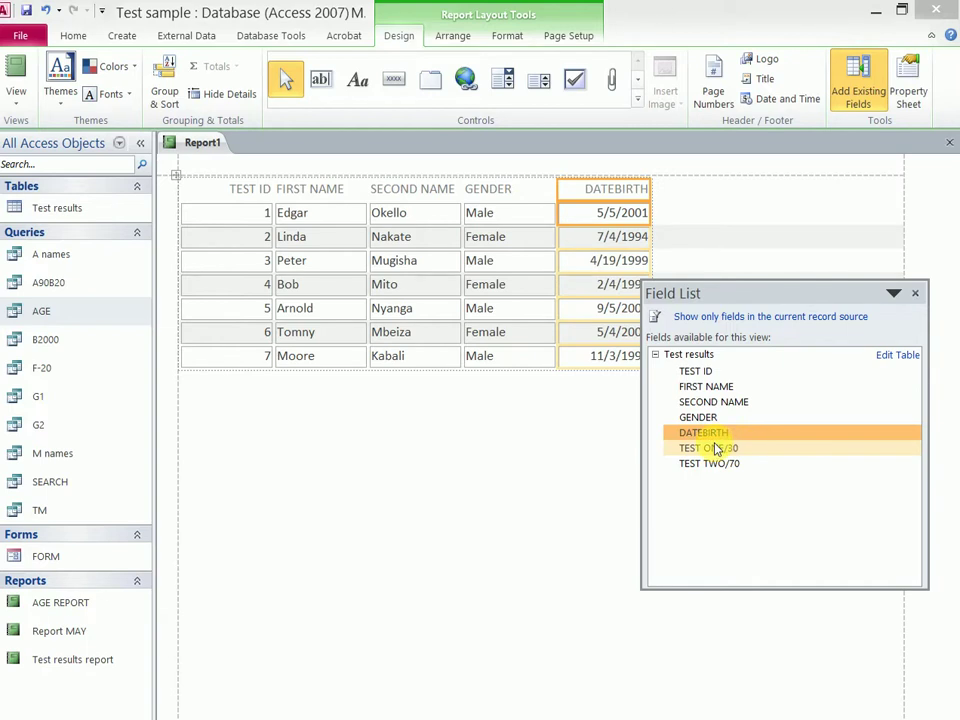
pyautogui.doubleClick(716, 449)
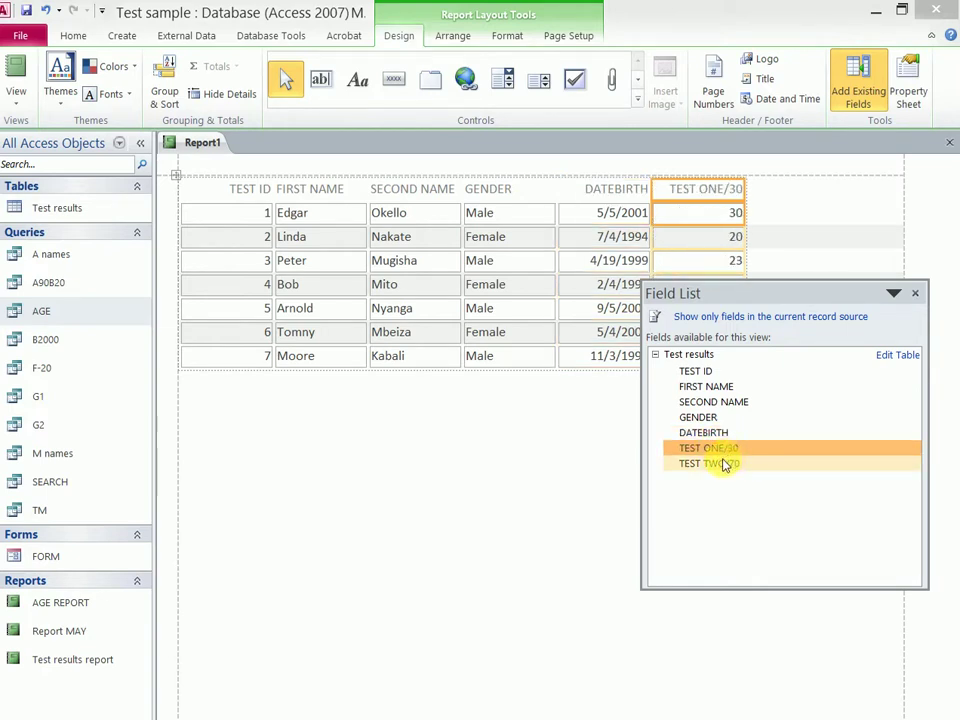
pyautogui.doubleClick(722, 465)
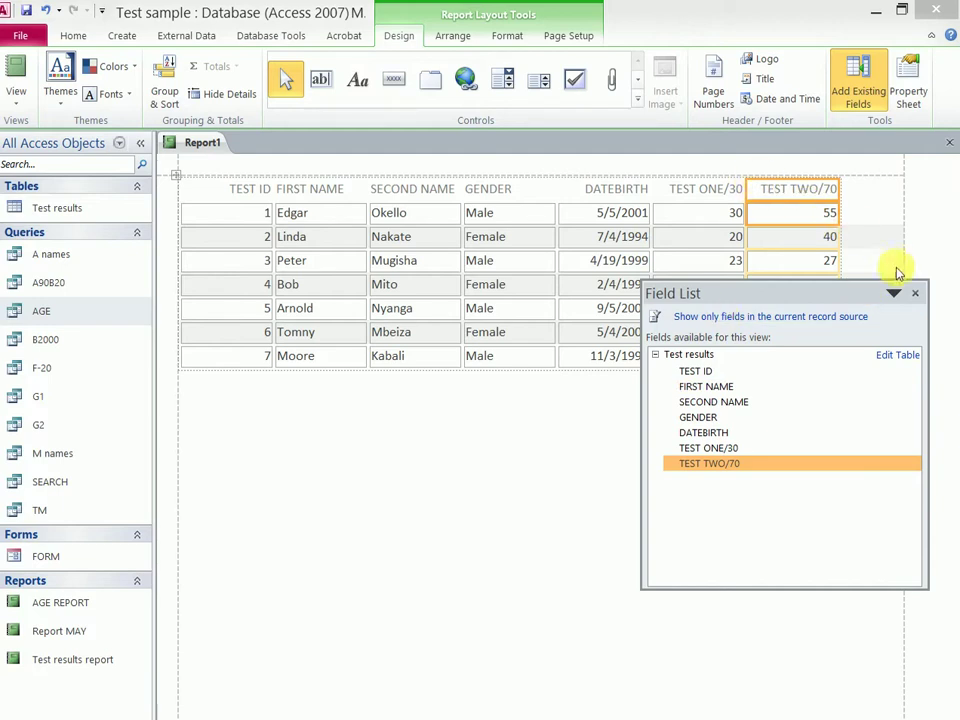
pyautogui.click(915, 293)
pyautogui.click(555, 437)
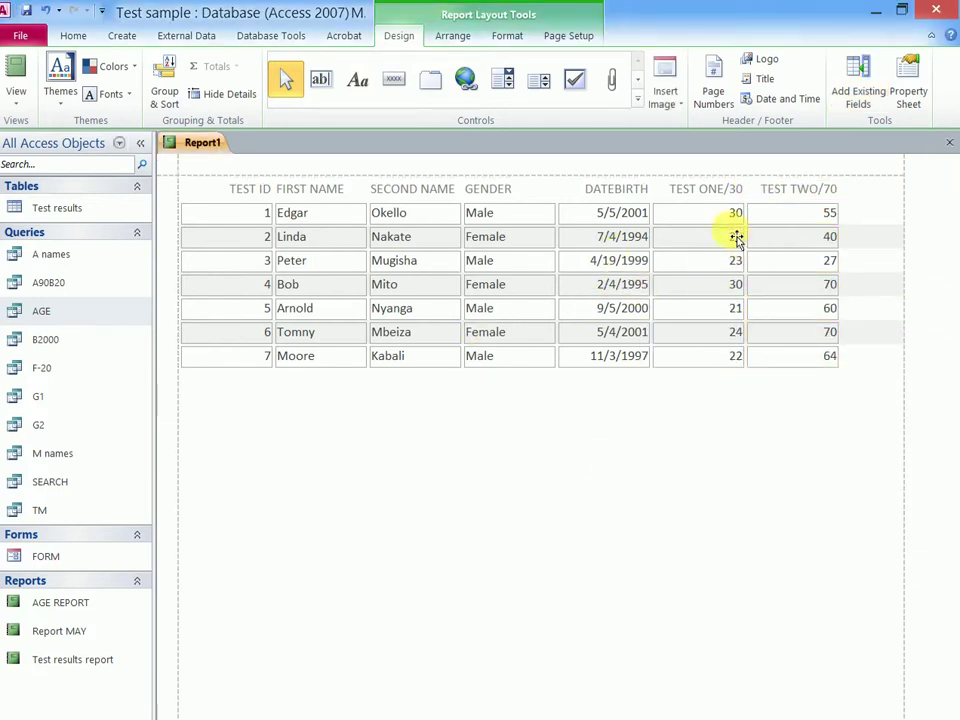
# Step: Add the title TEST RESULTS REPORT to the report header and centre its text
pyautogui.click(767, 80)
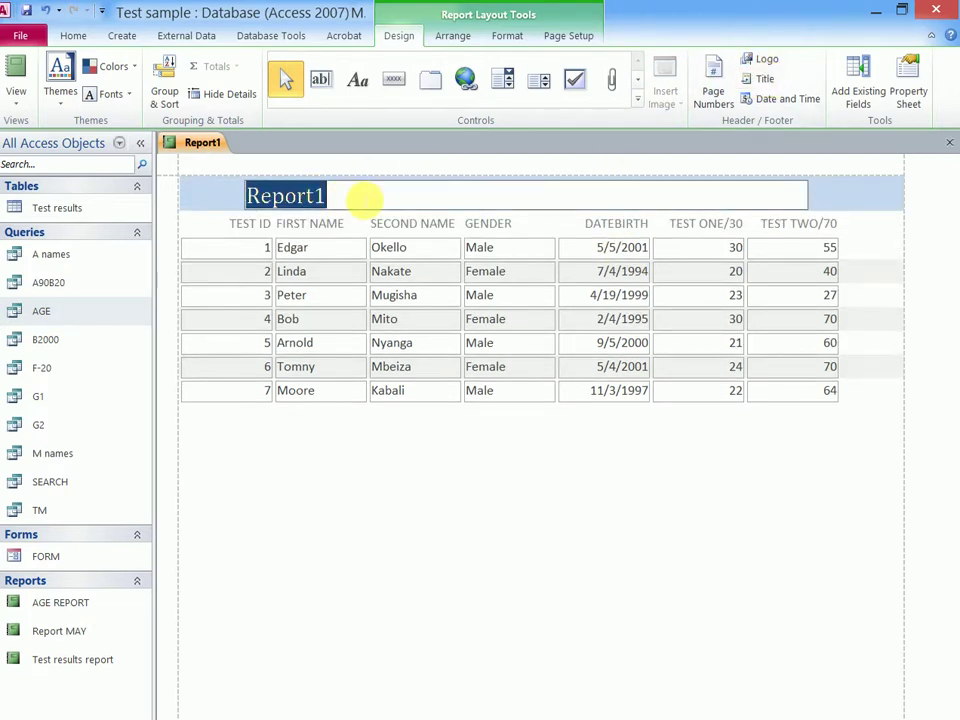
pyautogui.write('tes')
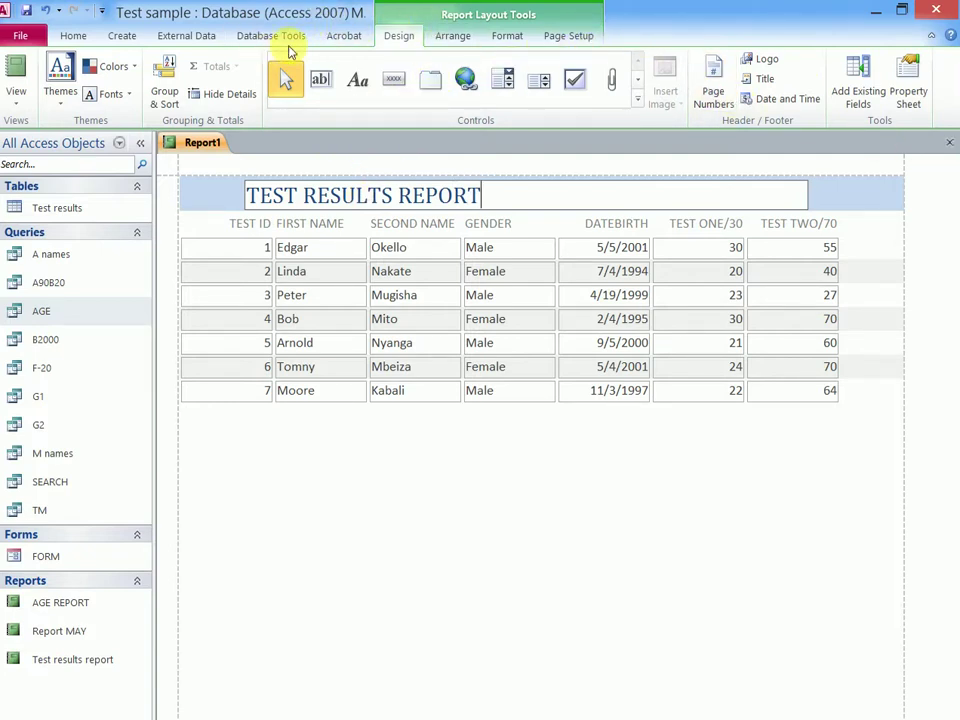
pyautogui.click(455, 37)
pyautogui.click(506, 40)
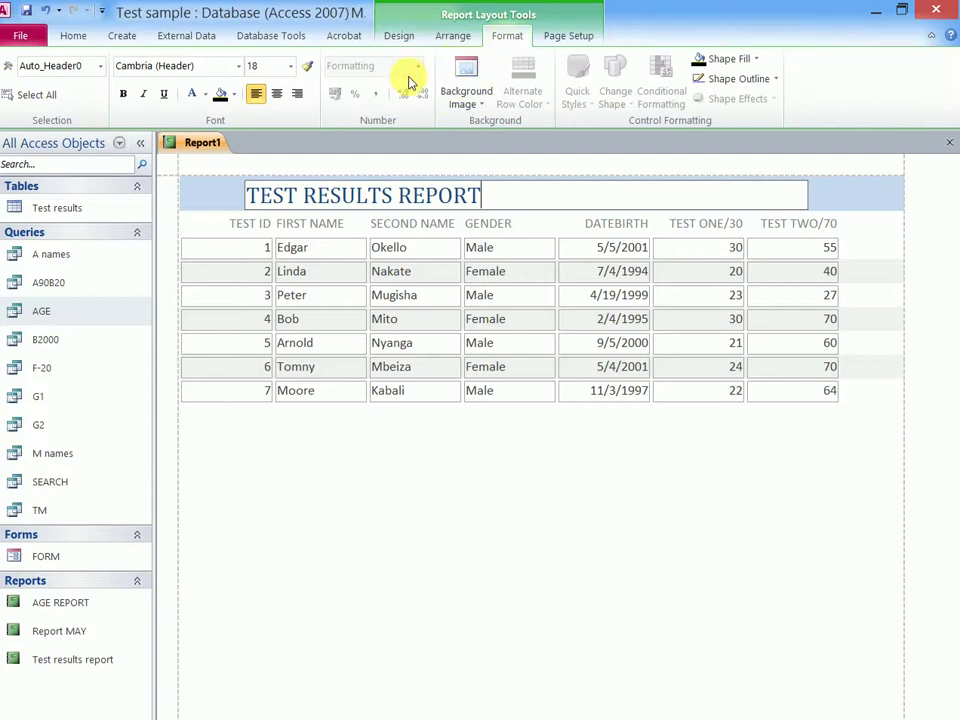
pyautogui.click(279, 94)
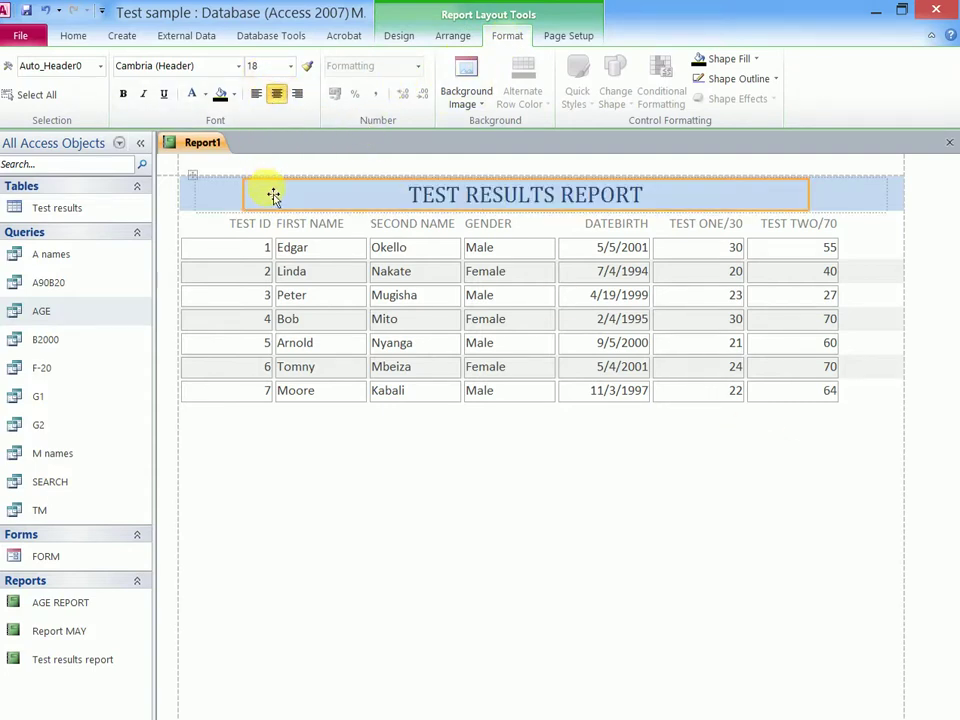
# Step: Give the report title a black fill and white text
pyautogui.click(712, 59)
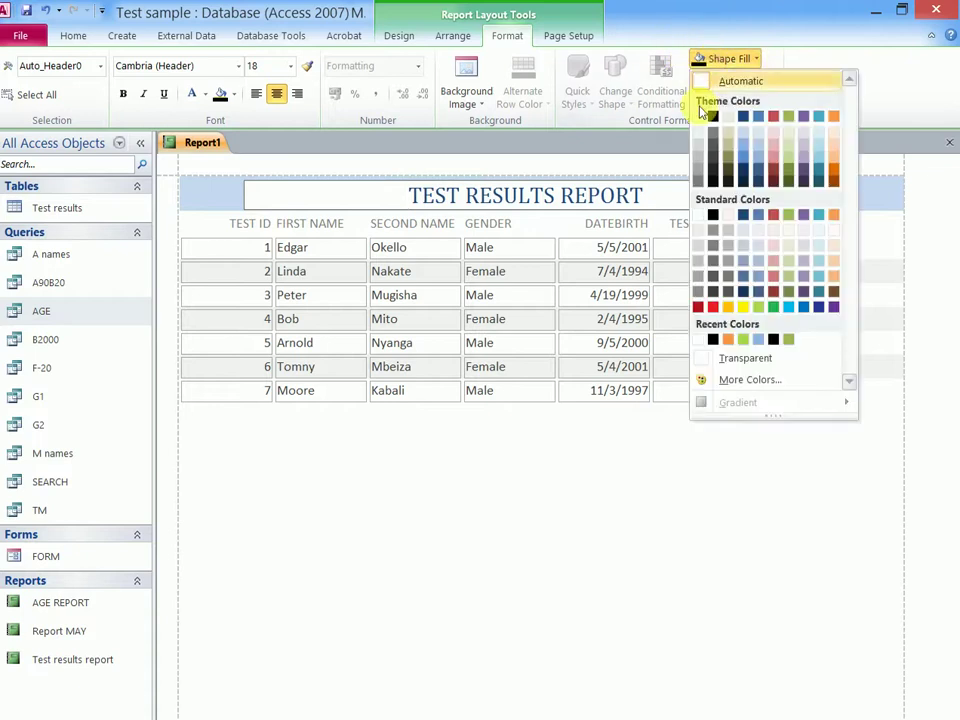
pyautogui.click(710, 117)
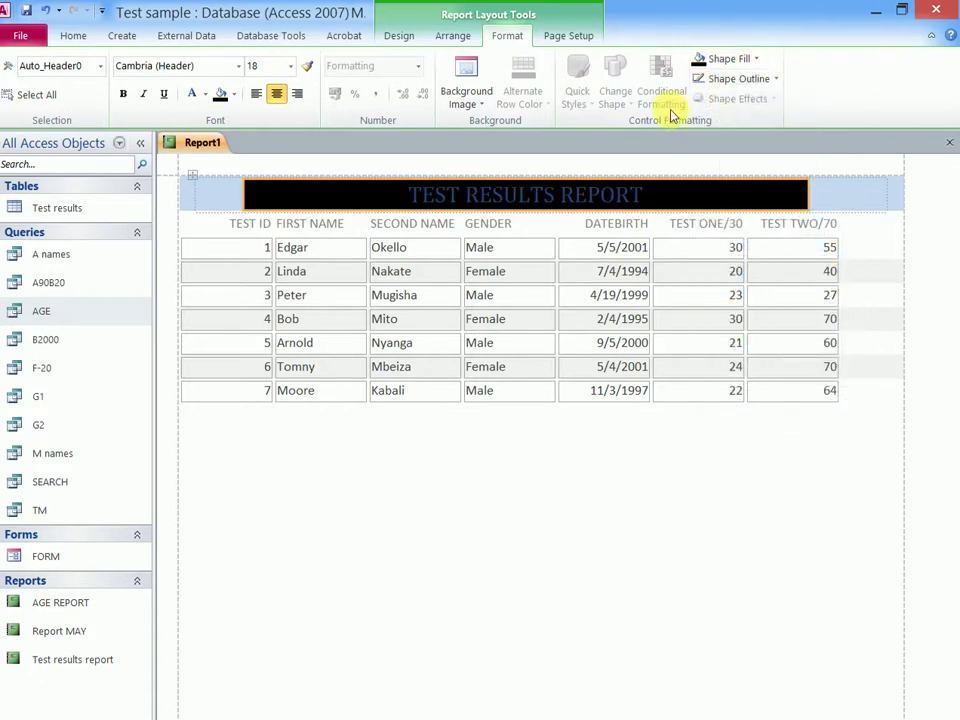
pyautogui.click(190, 95)
pyautogui.click(428, 503)
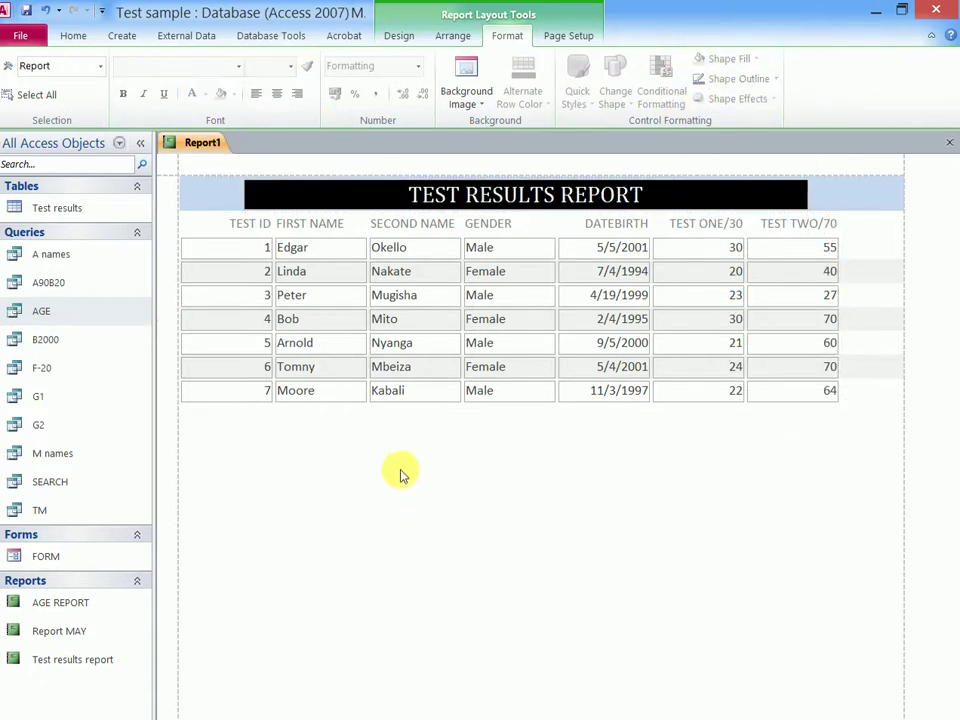
# Step: Fill the entire row of column headings with dark olive green
pyautogui.click(191, 230)
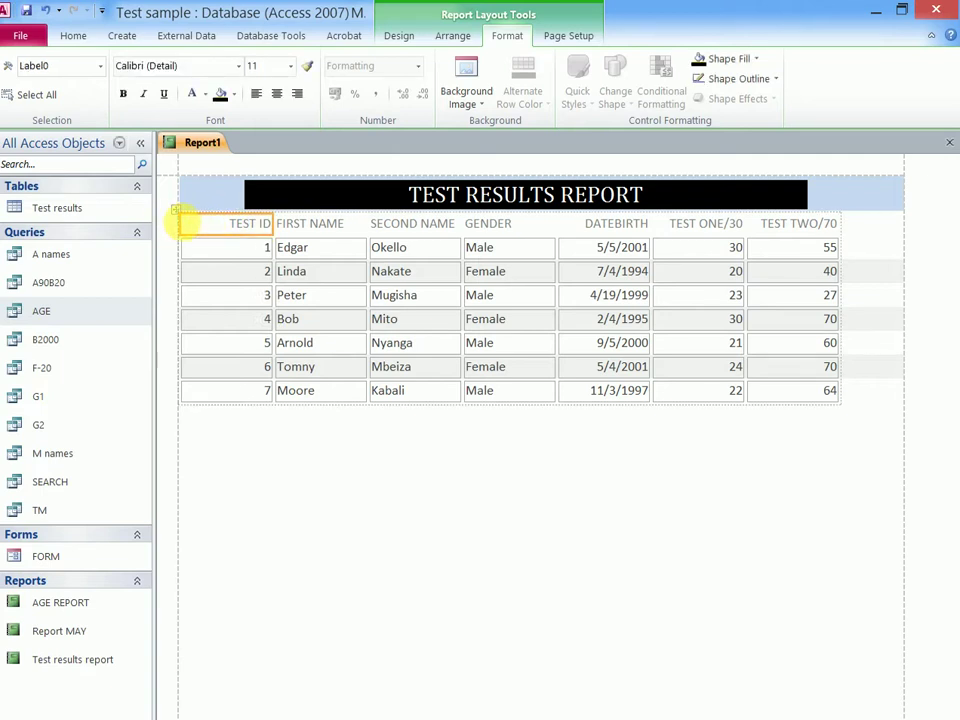
pyautogui.click(191, 231)
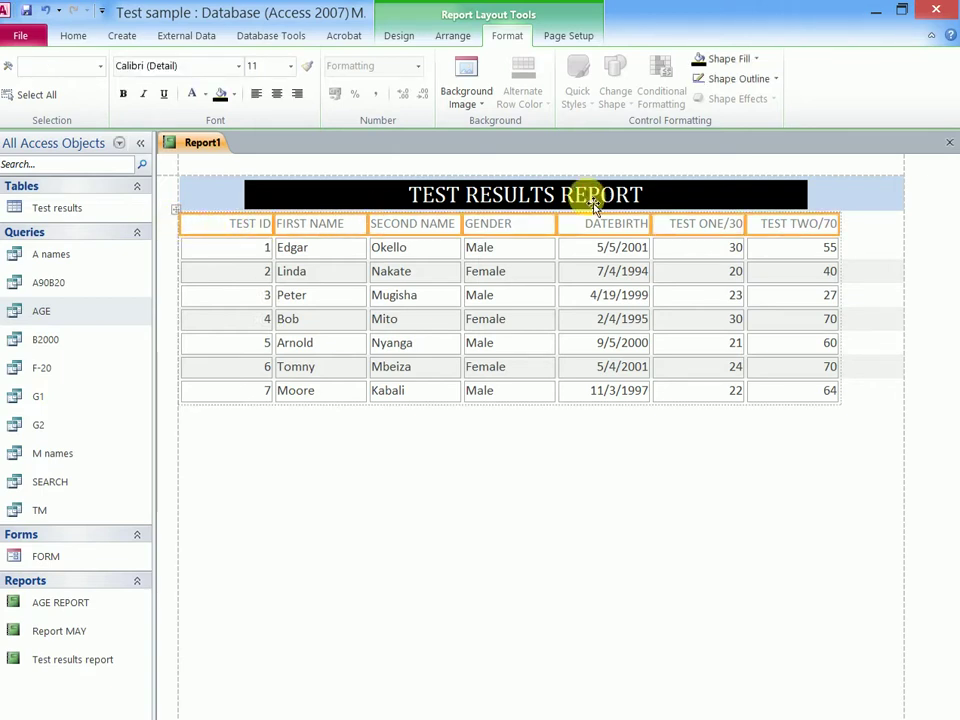
pyautogui.click(752, 61)
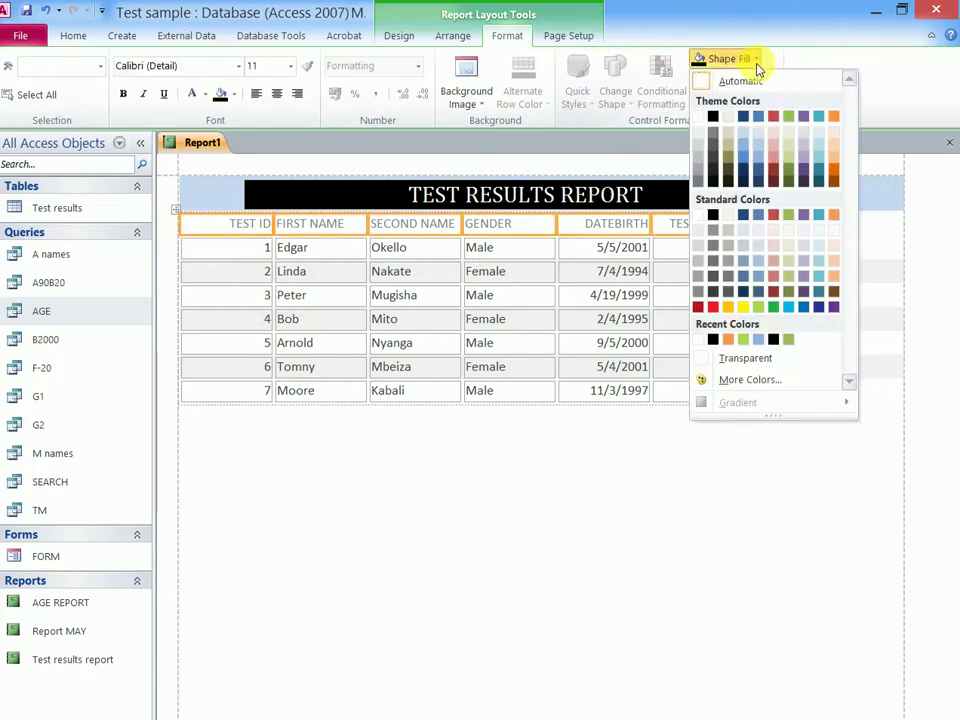
pyautogui.click(789, 162)
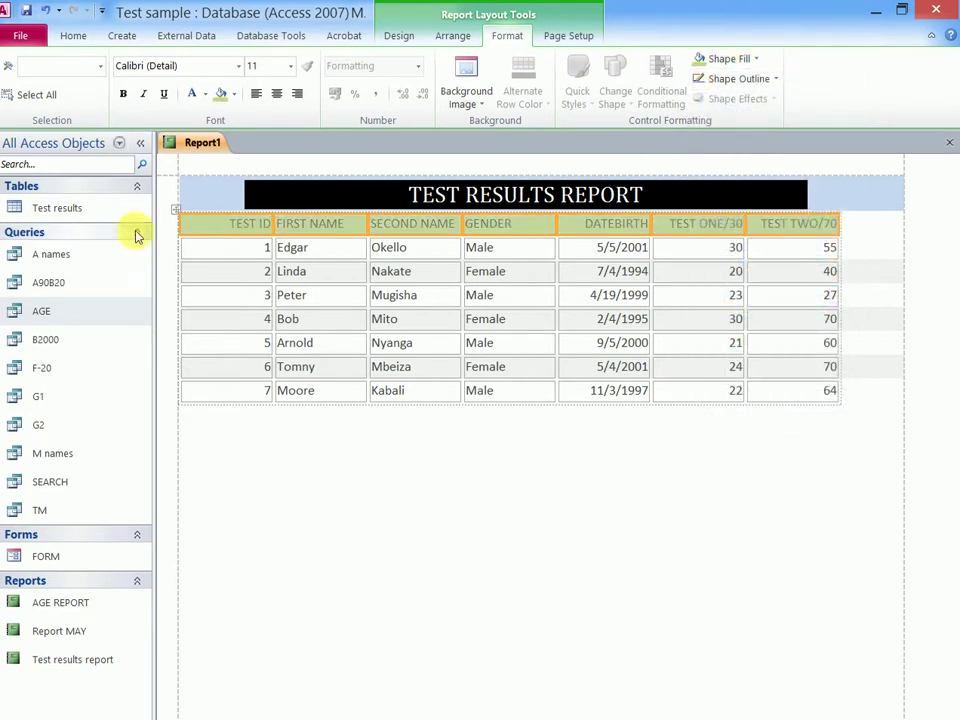
pyautogui.click(756, 59)
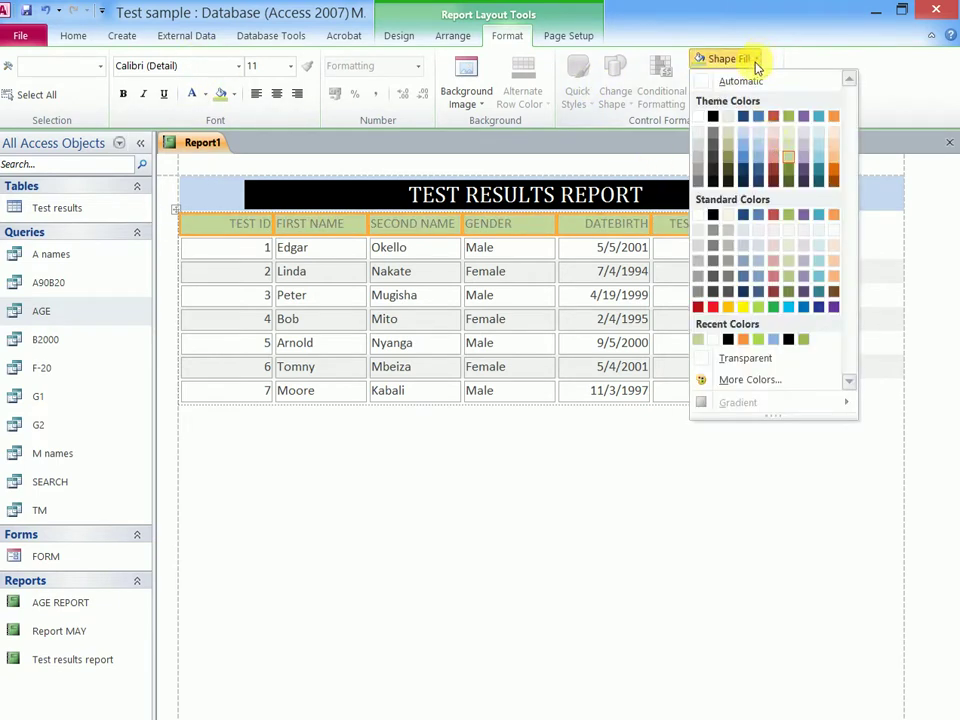
pyautogui.click(786, 170)
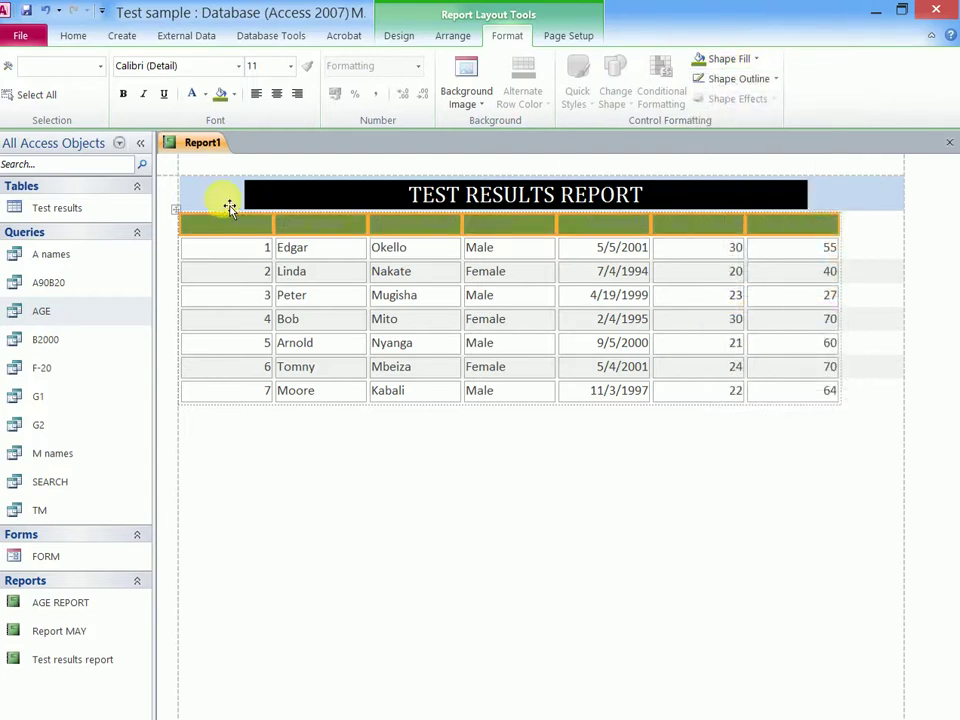
# Step: Make the column headings' text white, left-aligned and bold
pyautogui.click(206, 97)
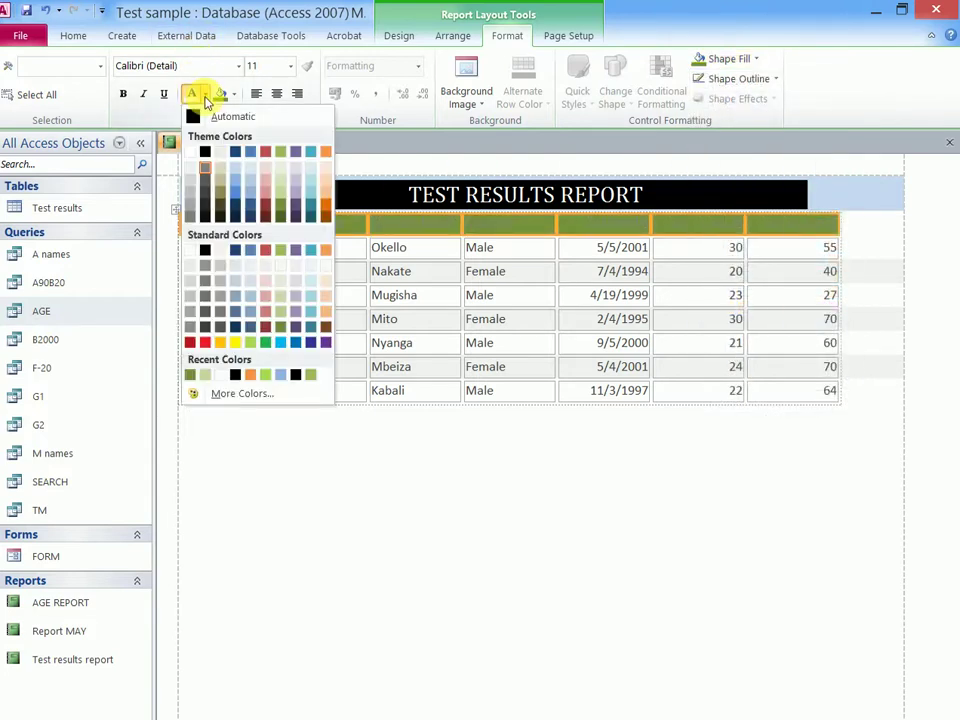
pyautogui.click(200, 152)
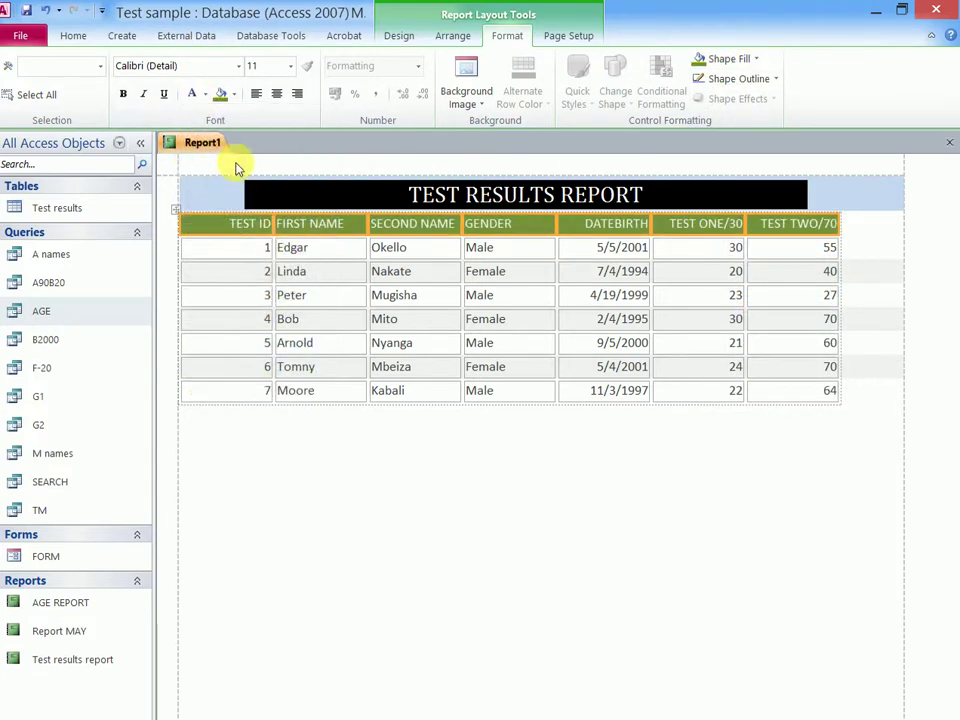
pyautogui.click(257, 96)
pyautogui.click(124, 96)
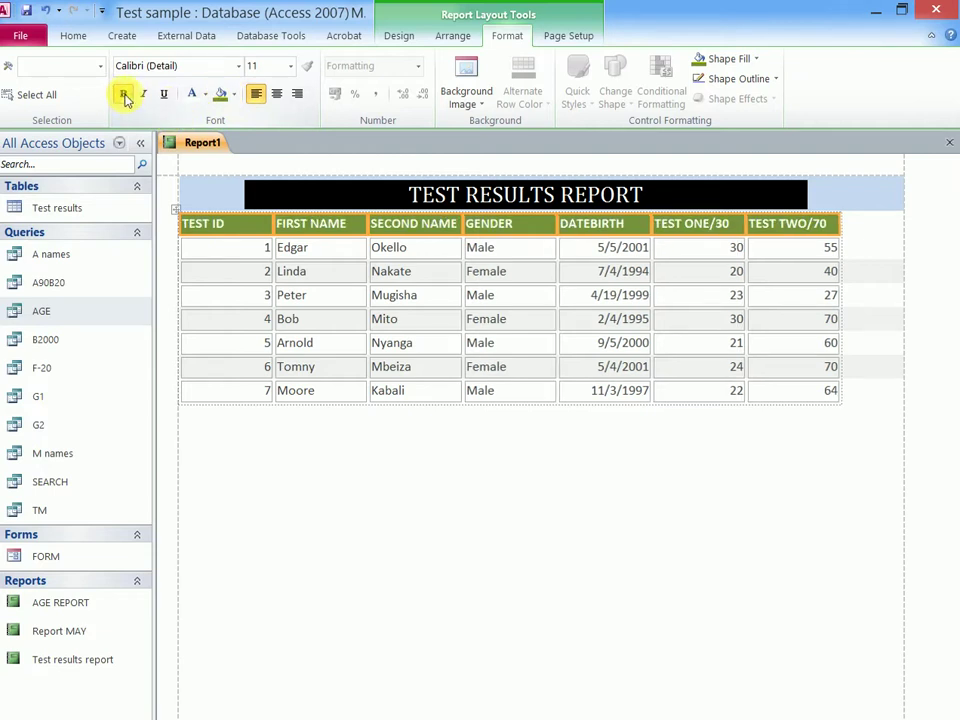
pyautogui.click(770, 481)
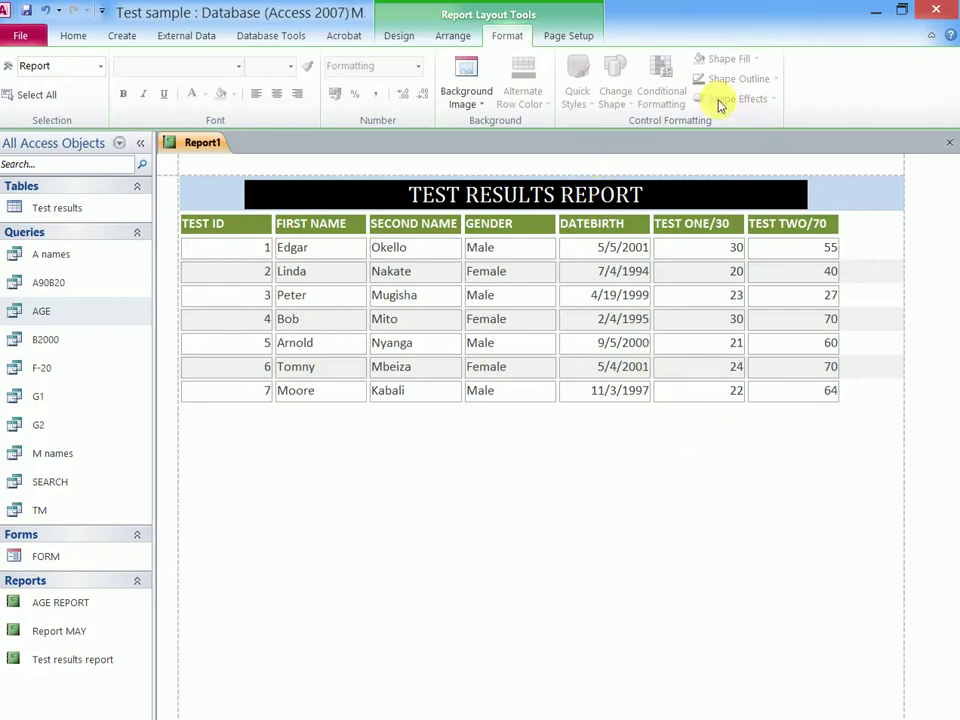
pyautogui.click(490, 366)
pyautogui.click(486, 438)
pyautogui.click(453, 35)
pyautogui.click(508, 35)
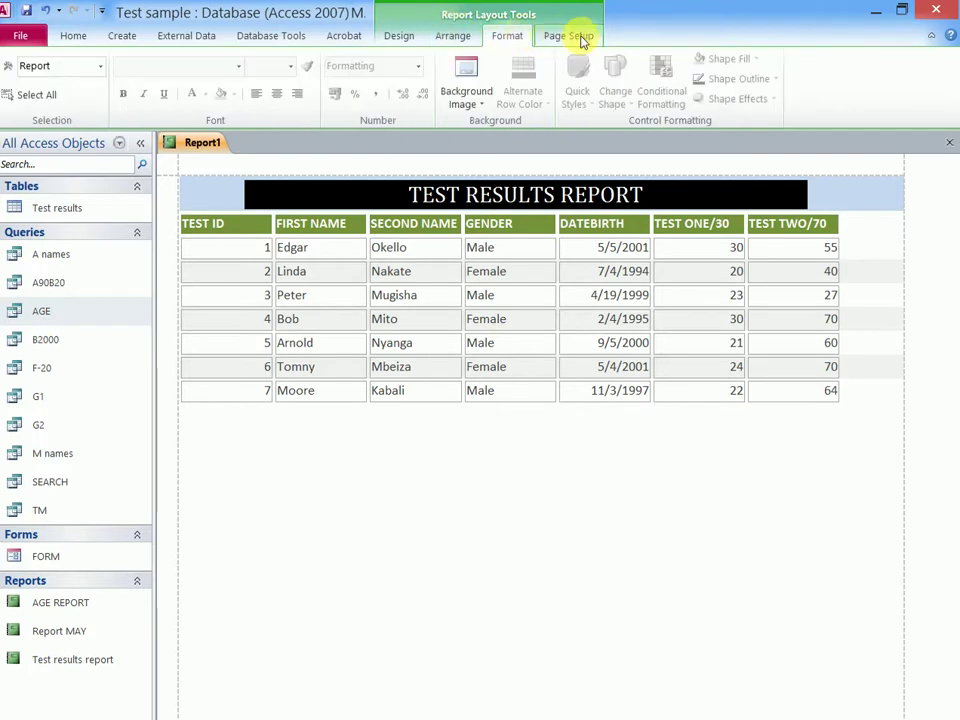
pyautogui.click(580, 37)
pyautogui.click(499, 36)
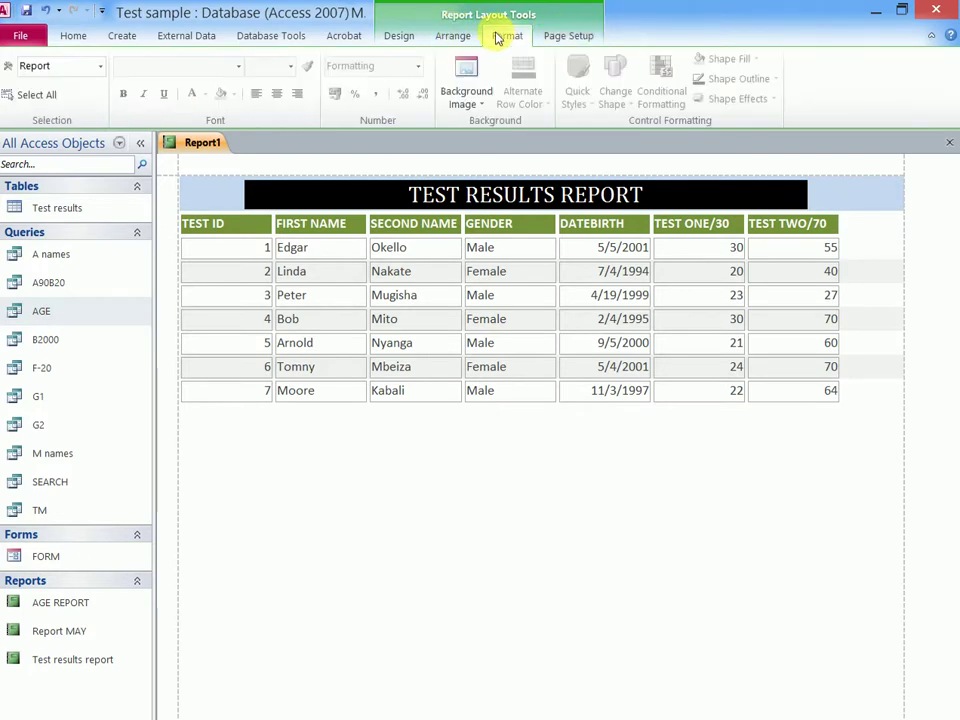
pyautogui.click(399, 226)
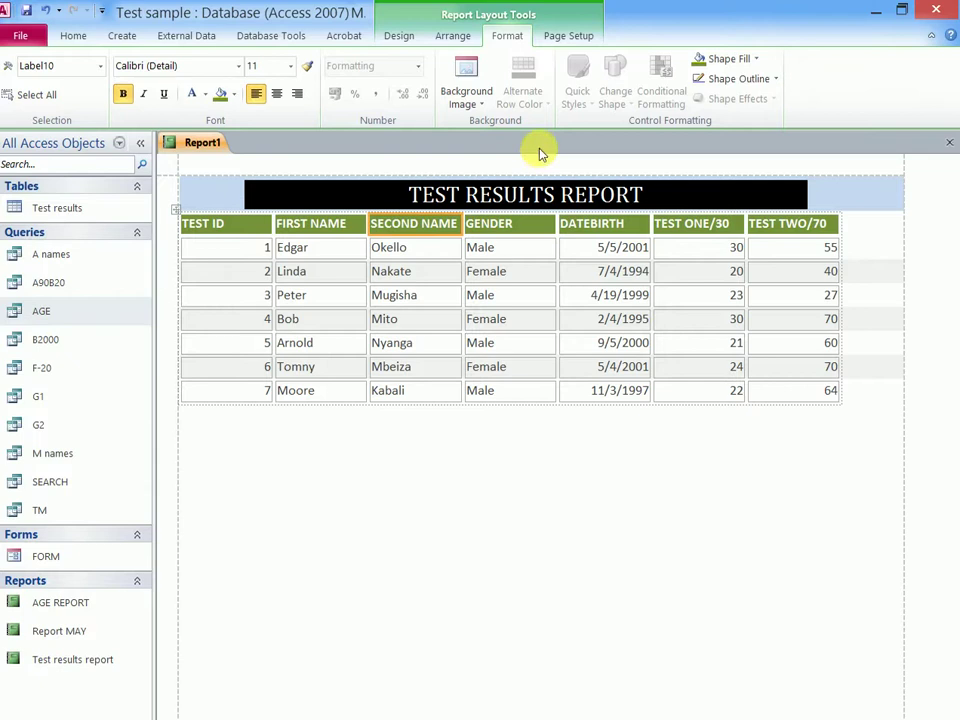
# Step: Insert the date in the 08-Jun-21 format and the time with seconds and AM/PM into the report header
pyautogui.click(406, 37)
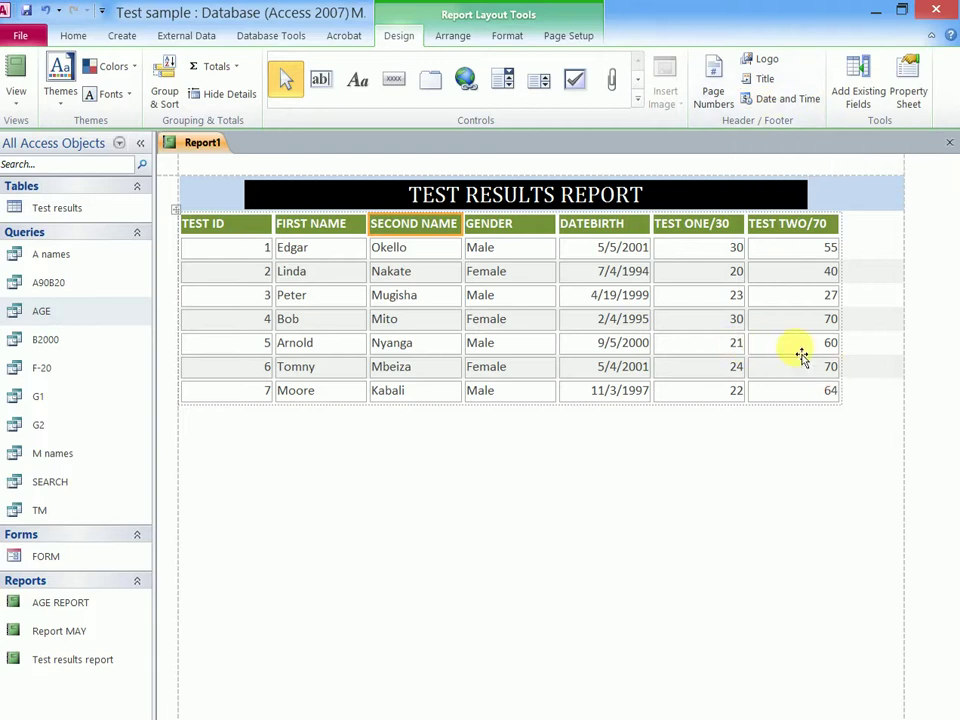
pyautogui.click(784, 99)
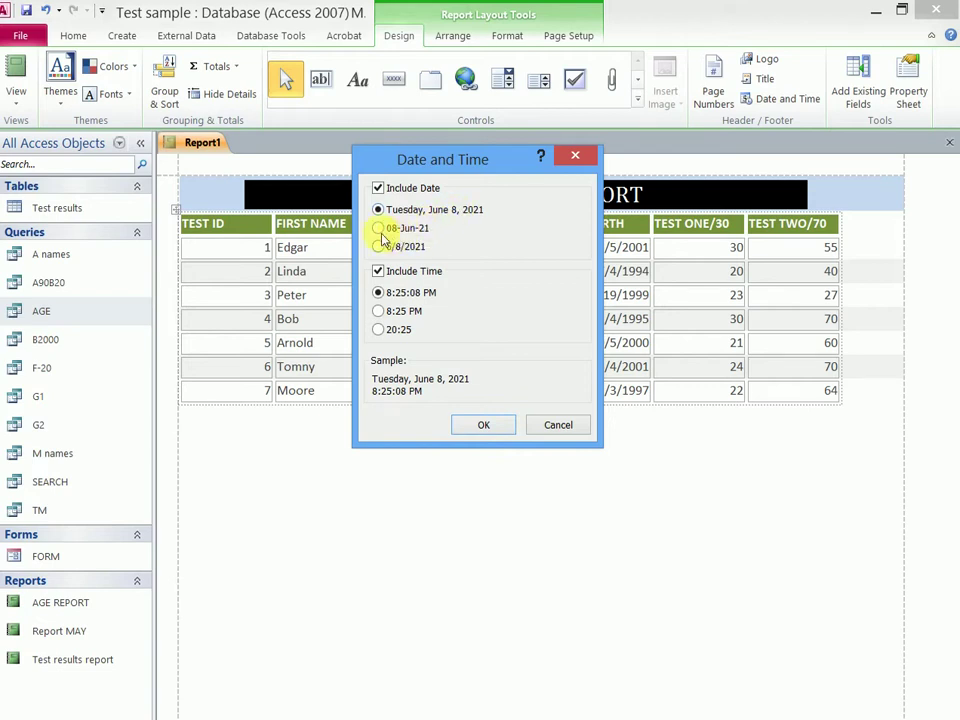
pyautogui.click(483, 428)
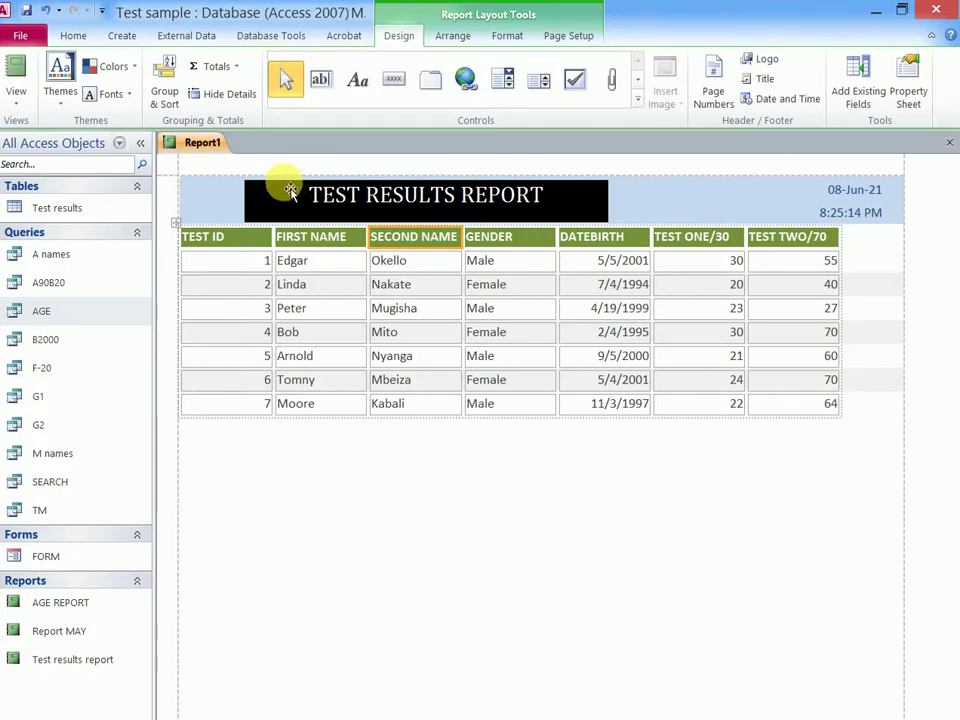
# Step: Insert centred page numbers in the Page N format at the bottom of the page, shown on the first page
pyautogui.click(710, 90)
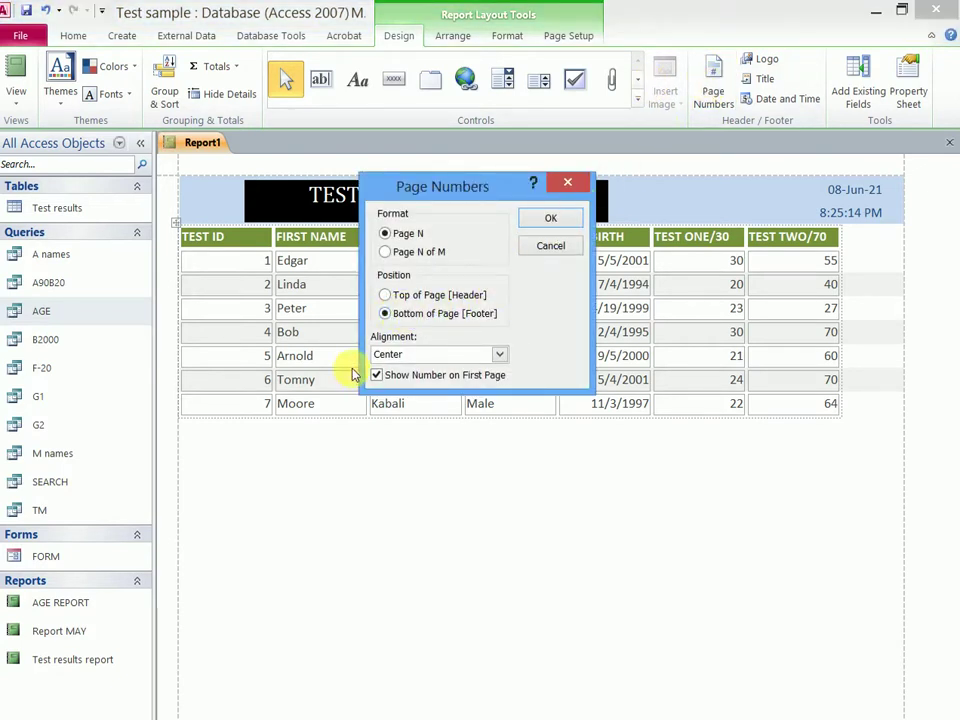
pyautogui.click(499, 355)
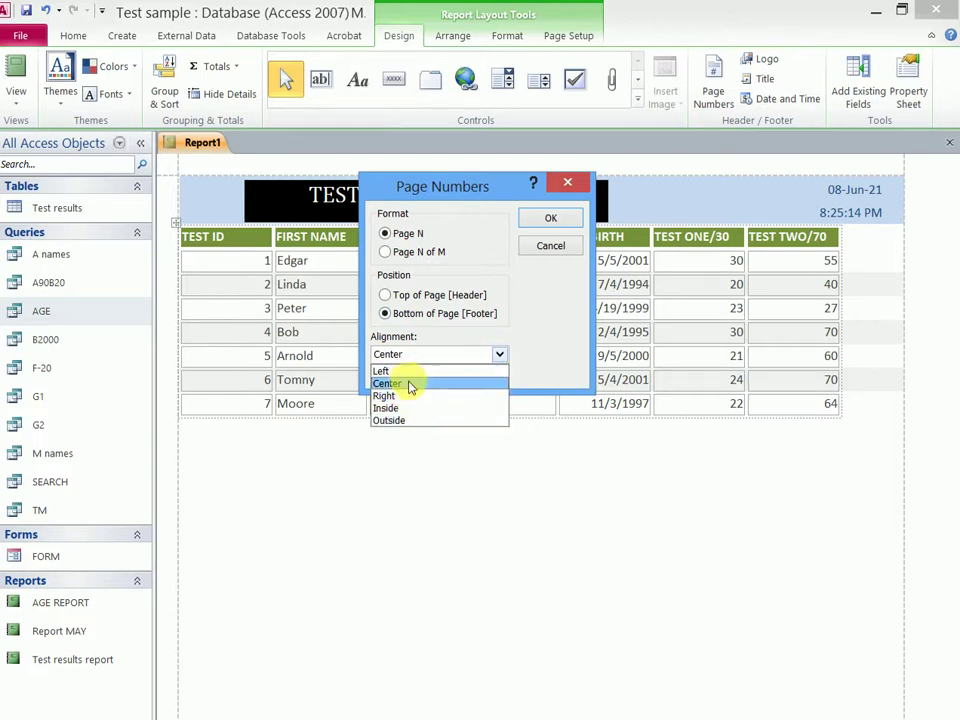
pyautogui.click(411, 384)
pyautogui.click(548, 222)
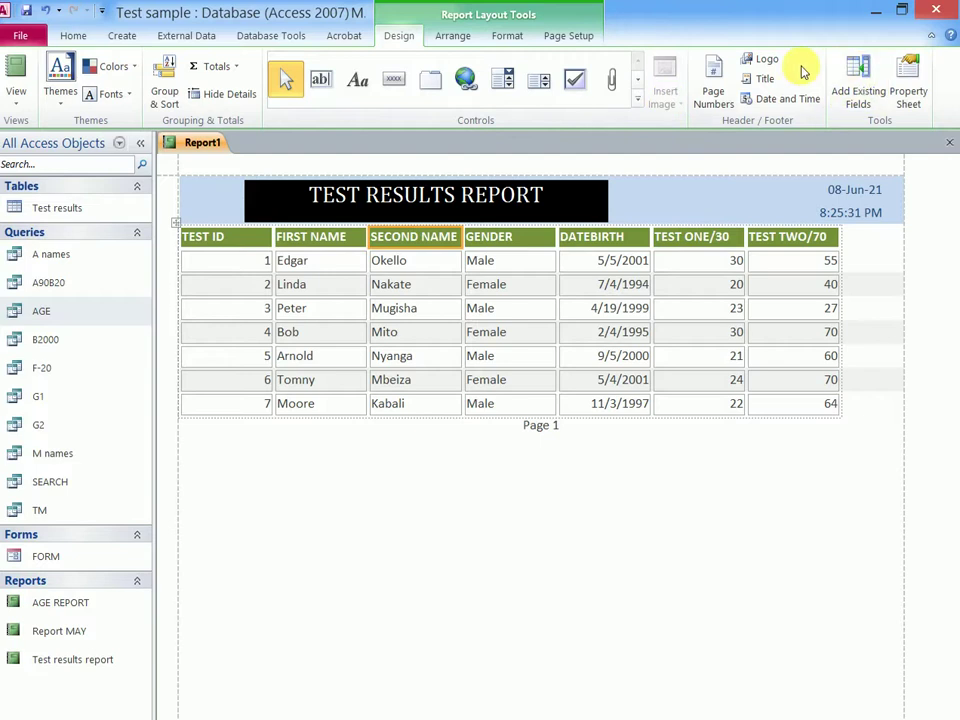
# Step: Insert the Logo PNG picture from the Desktop as the logo in the report header
pyautogui.click(758, 60)
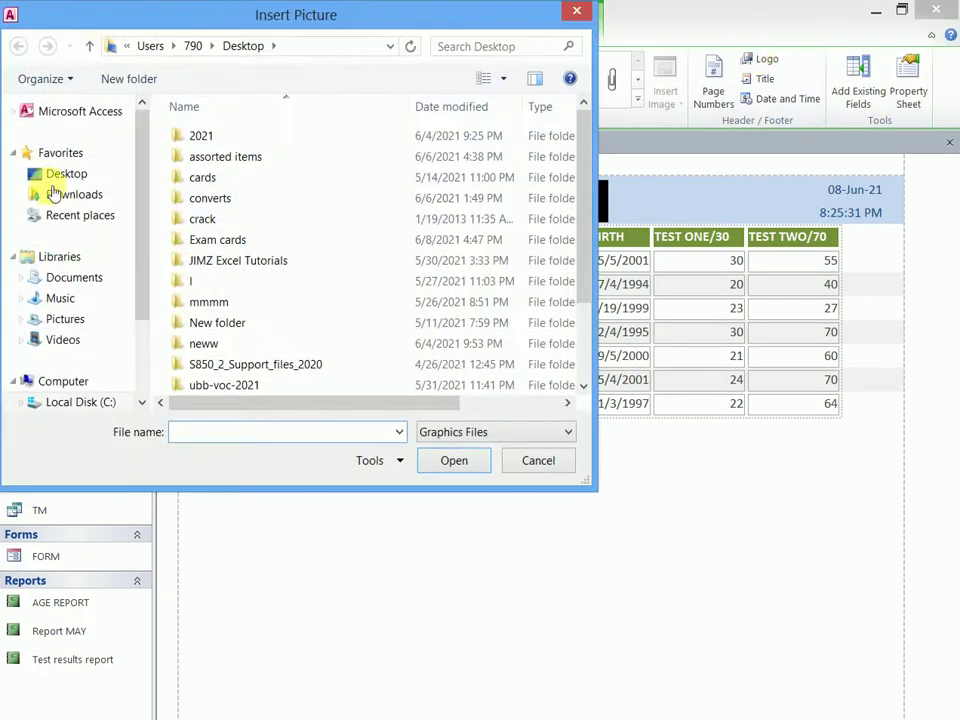
pyautogui.click(54, 172)
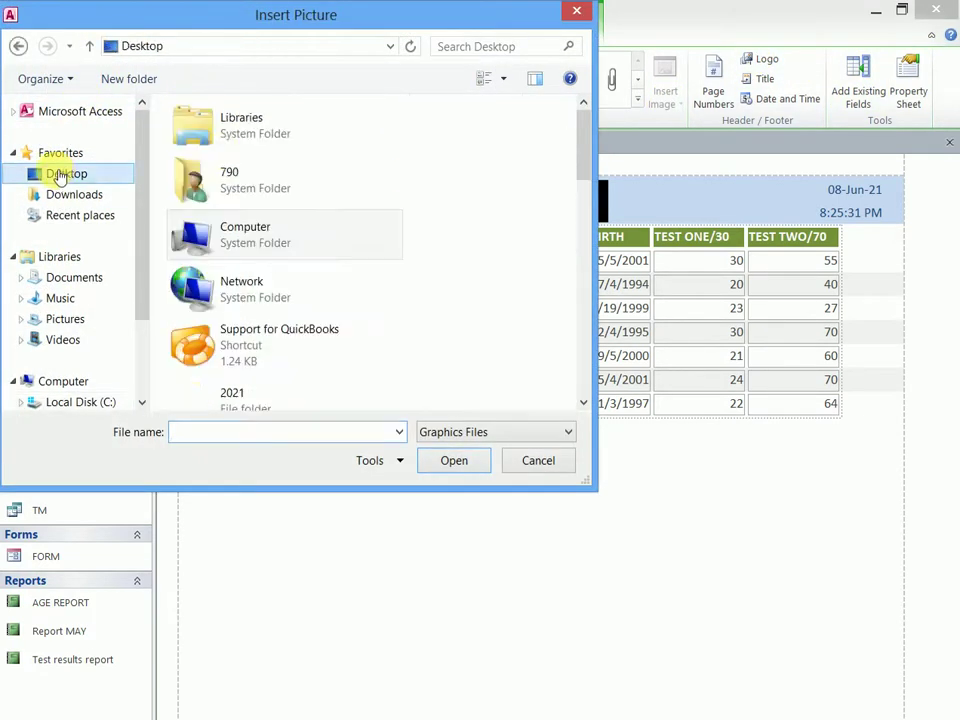
pyautogui.moveTo(587, 157); pyautogui.dragTo(420, 353)
pyautogui.click(188, 342)
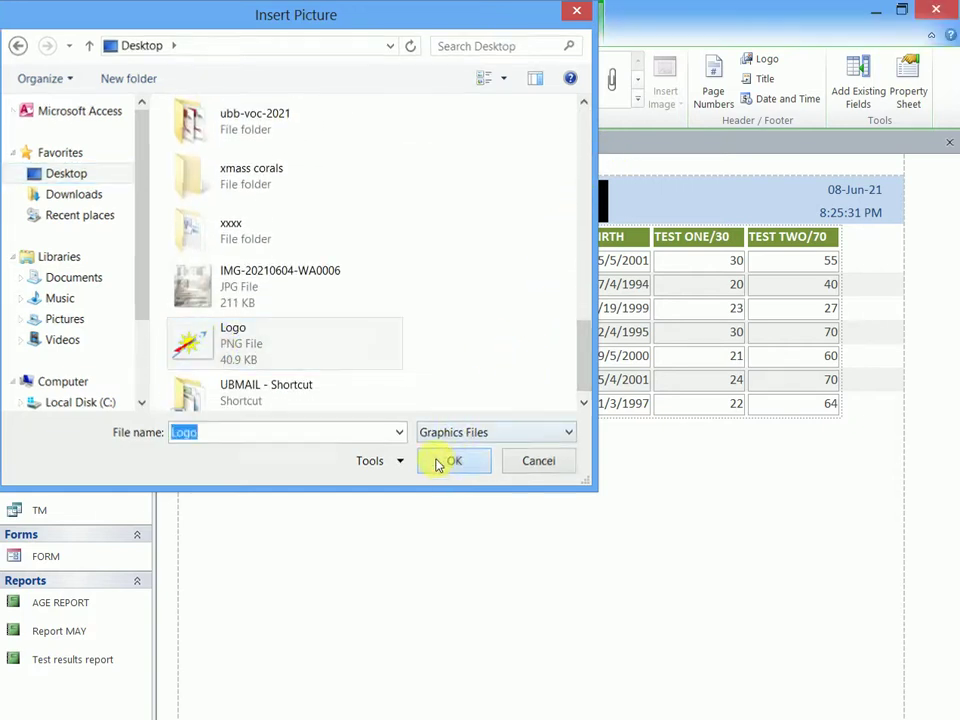
pyautogui.click(439, 461)
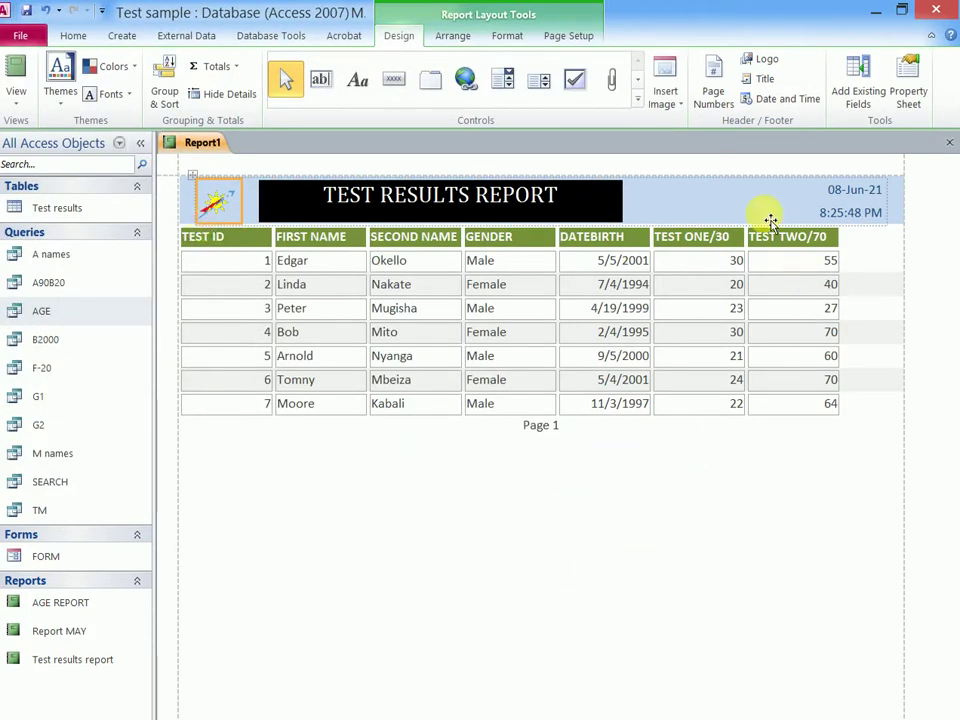
# Step: Adjust the black title box's width so it sits close to the logo and the date and time stay within the page
pyautogui.click(600, 198)
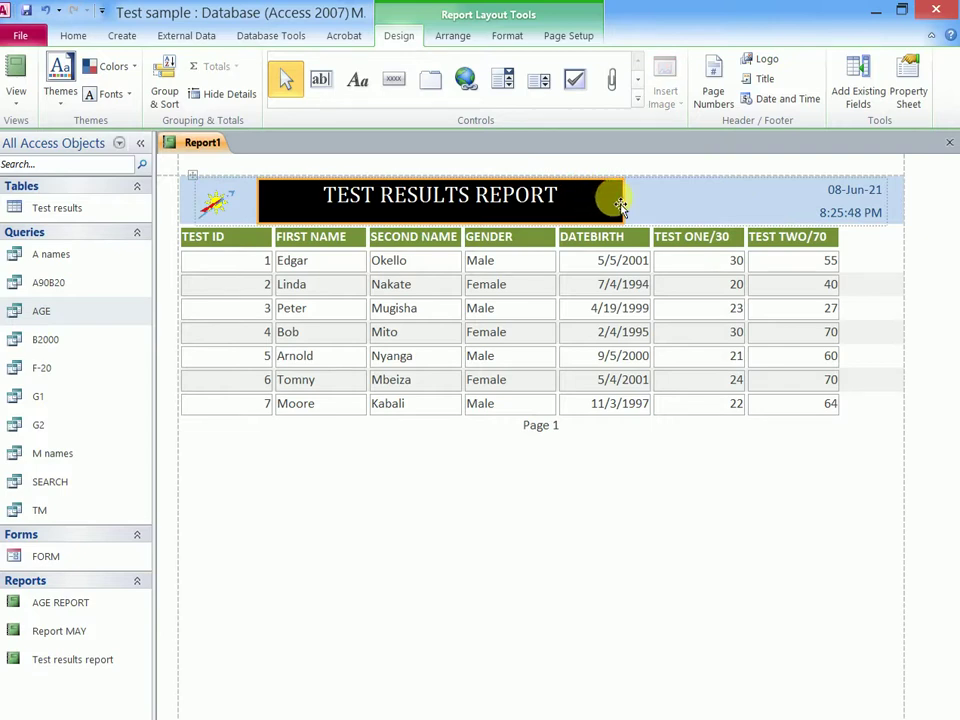
pyautogui.moveTo(621, 195); pyautogui.dragTo(741, 213)
pyautogui.moveTo(808, 212); pyautogui.dragTo(646, 204)
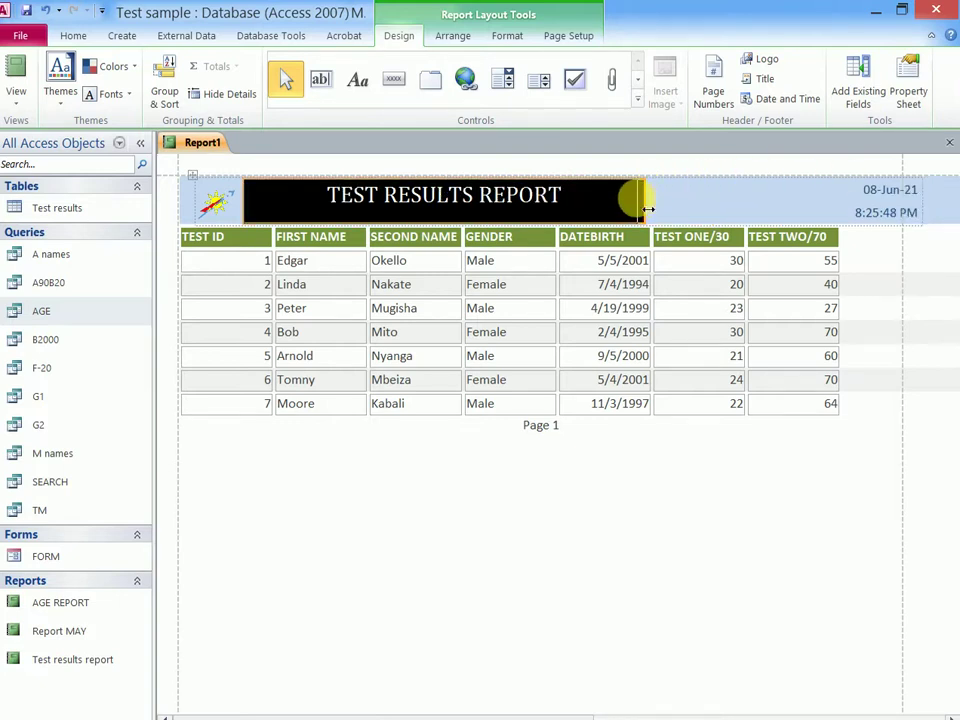
pyautogui.moveTo(647, 208); pyautogui.dragTo(638, 199)
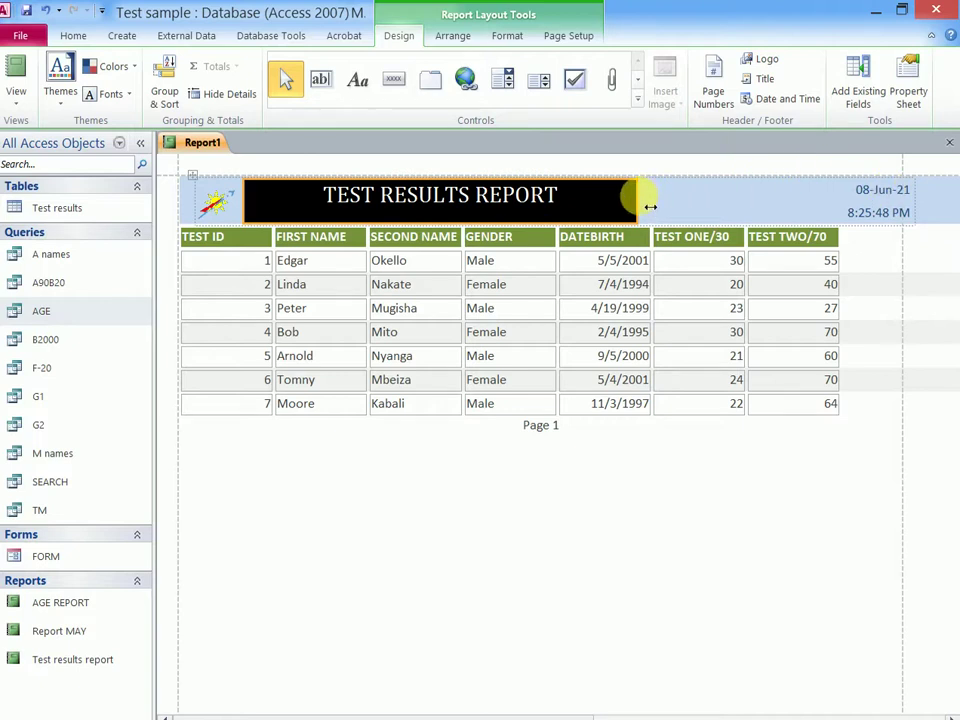
pyautogui.moveTo(634, 206); pyautogui.dragTo(618, 206)
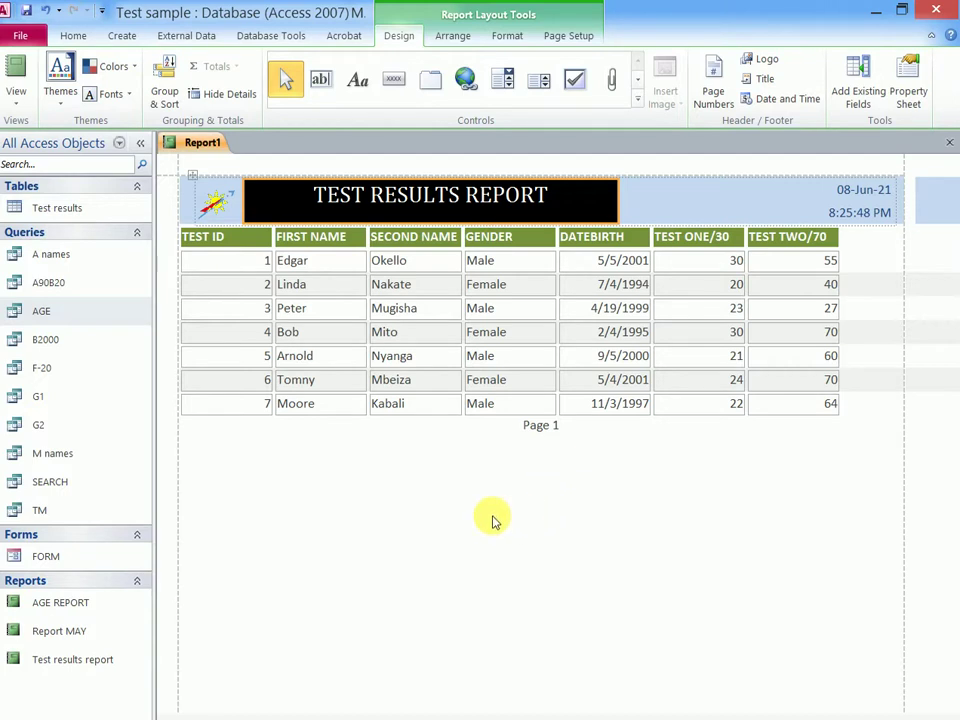
# Step: Give all the column headings and data cells of the report table a white outline
pyautogui.click(236, 287)
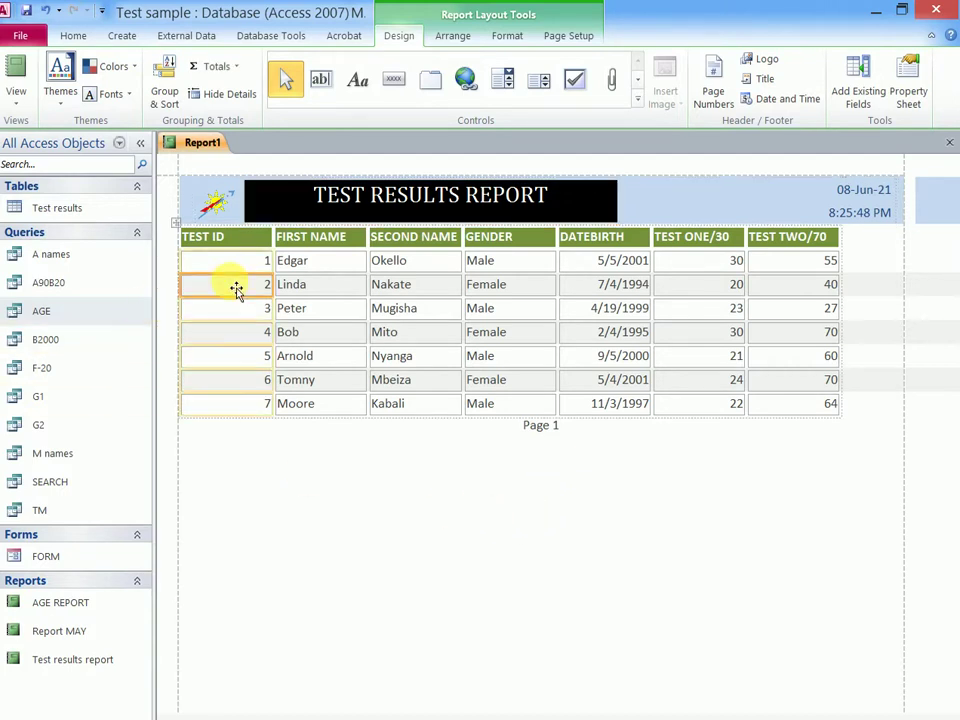
pyautogui.click(171, 221)
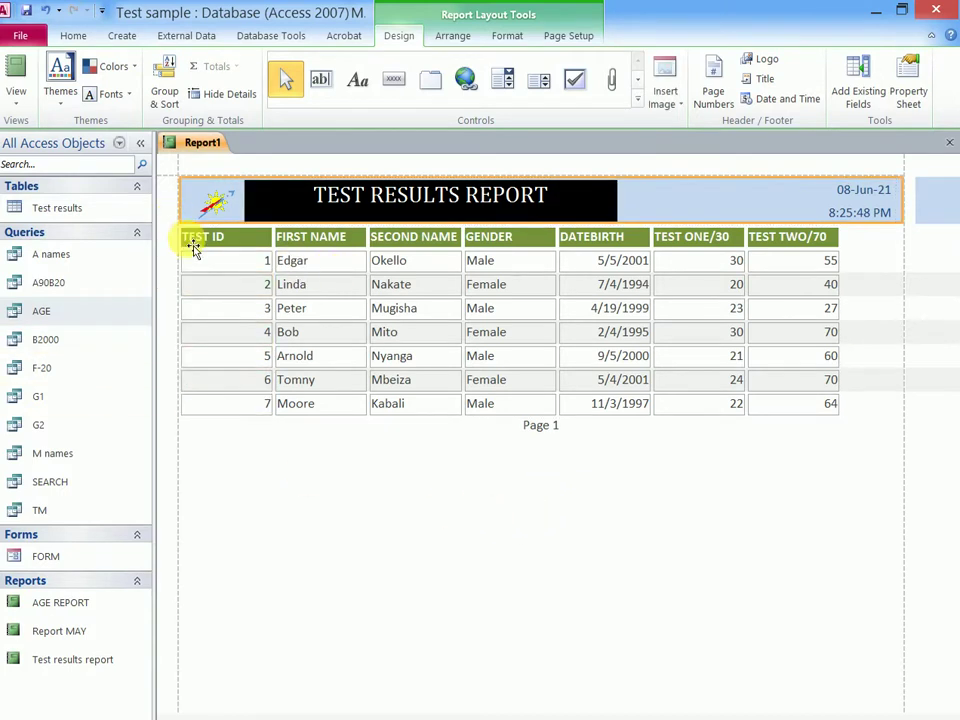
pyautogui.click(190, 238)
pyautogui.click(184, 235)
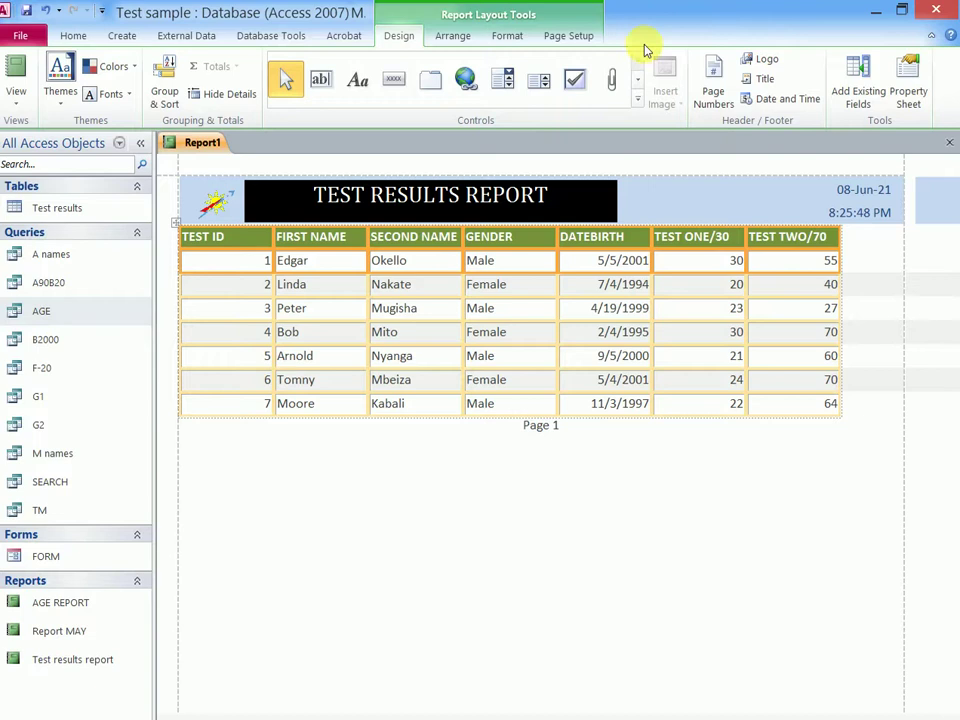
pyautogui.click(511, 38)
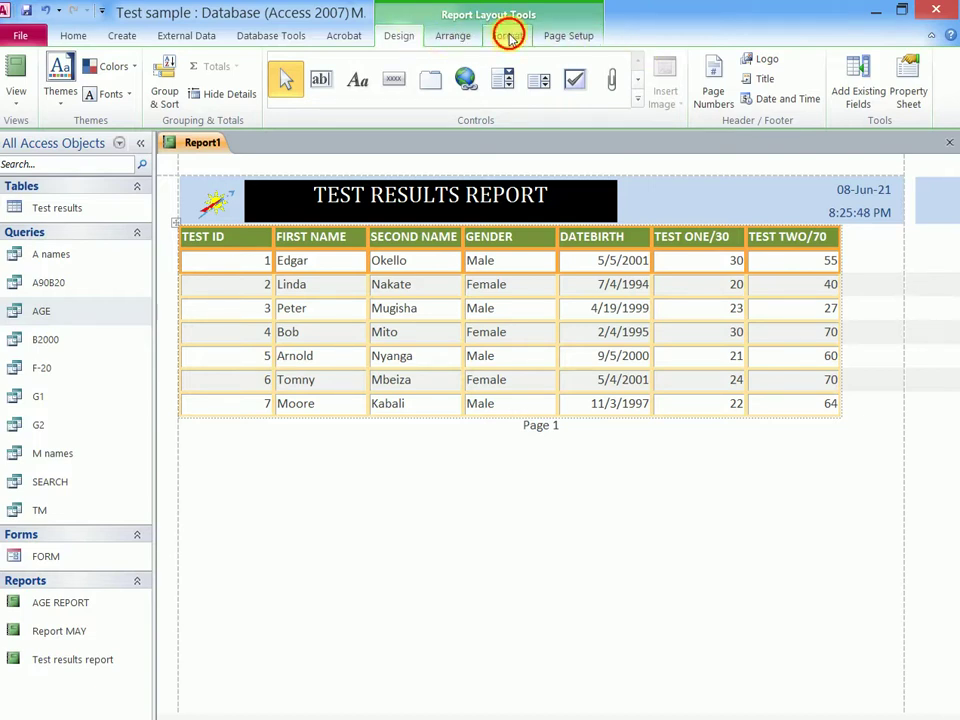
pyautogui.click(779, 80)
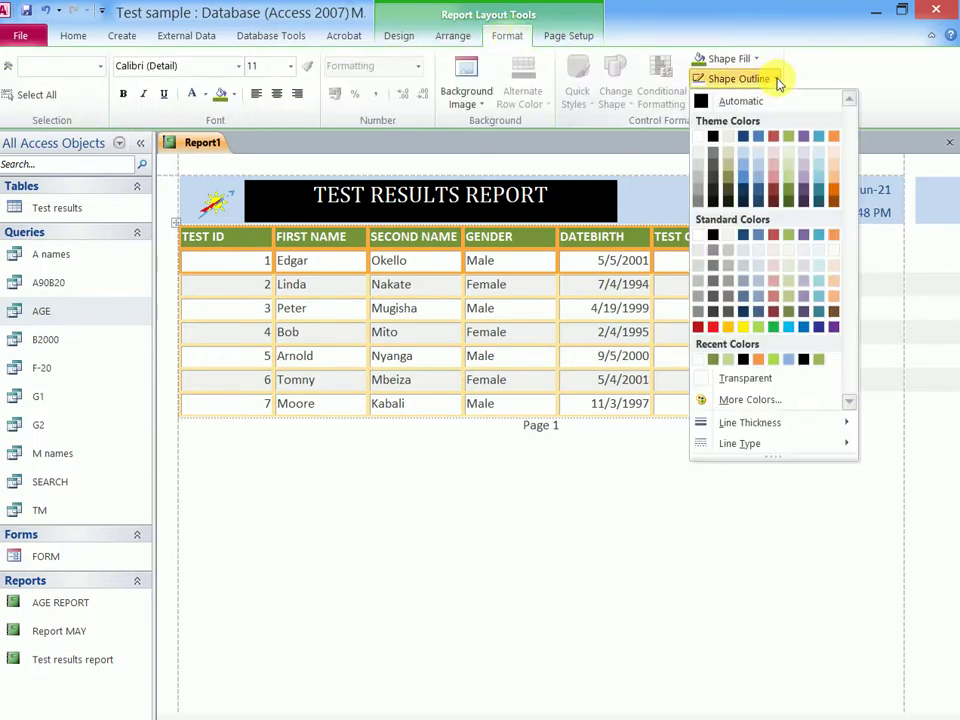
pyautogui.click(707, 141)
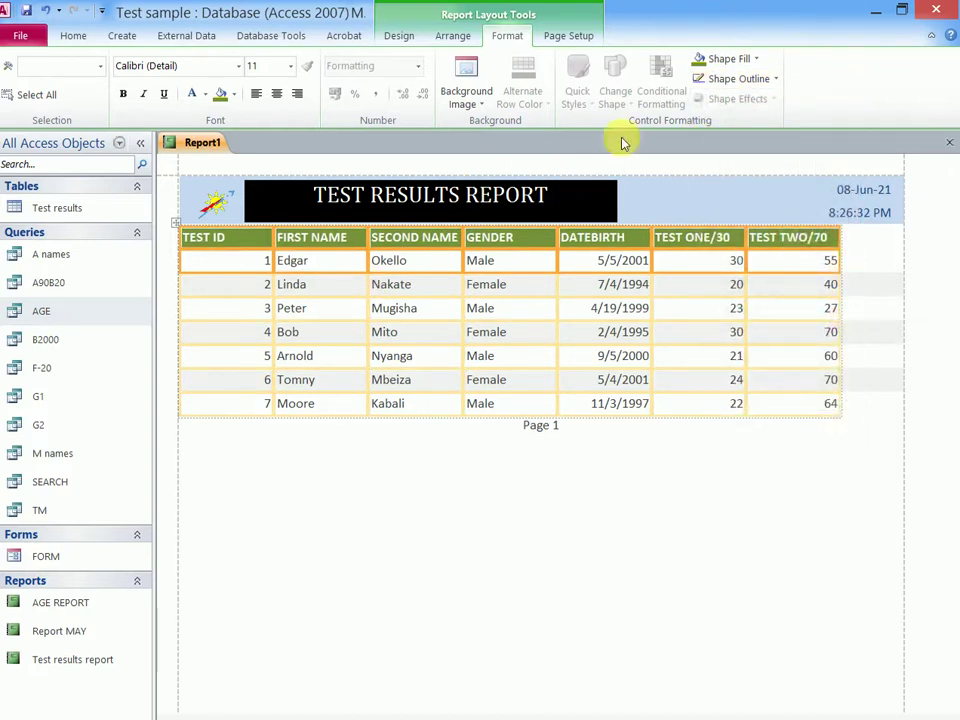
# Step: Try the Automatic fill colour on the whole selected table, and undo it
pyautogui.click(752, 60)
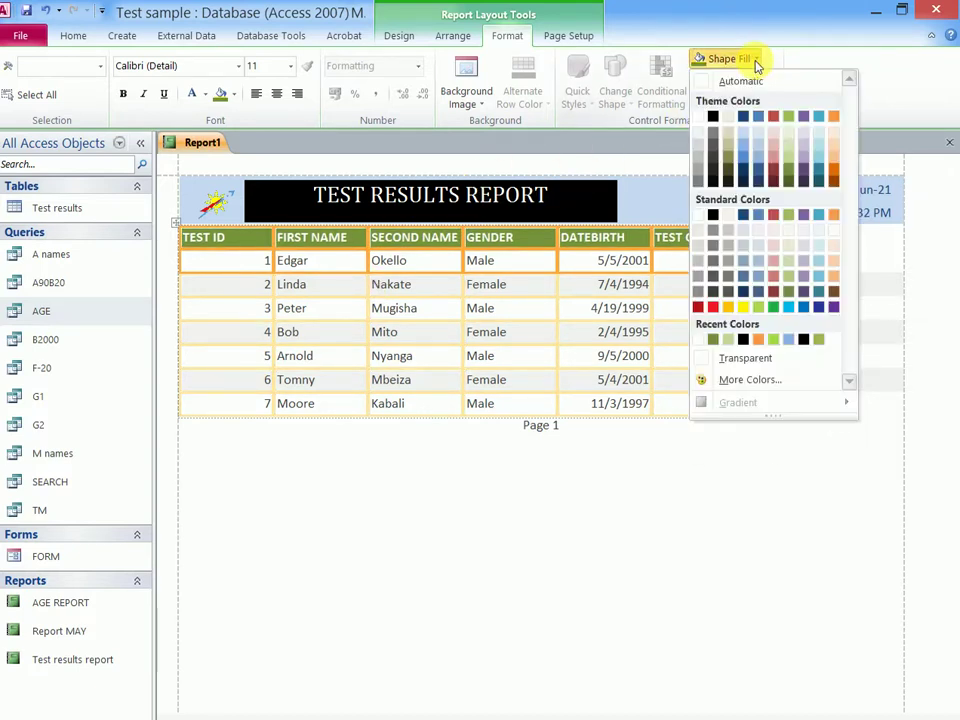
pyautogui.click(704, 84)
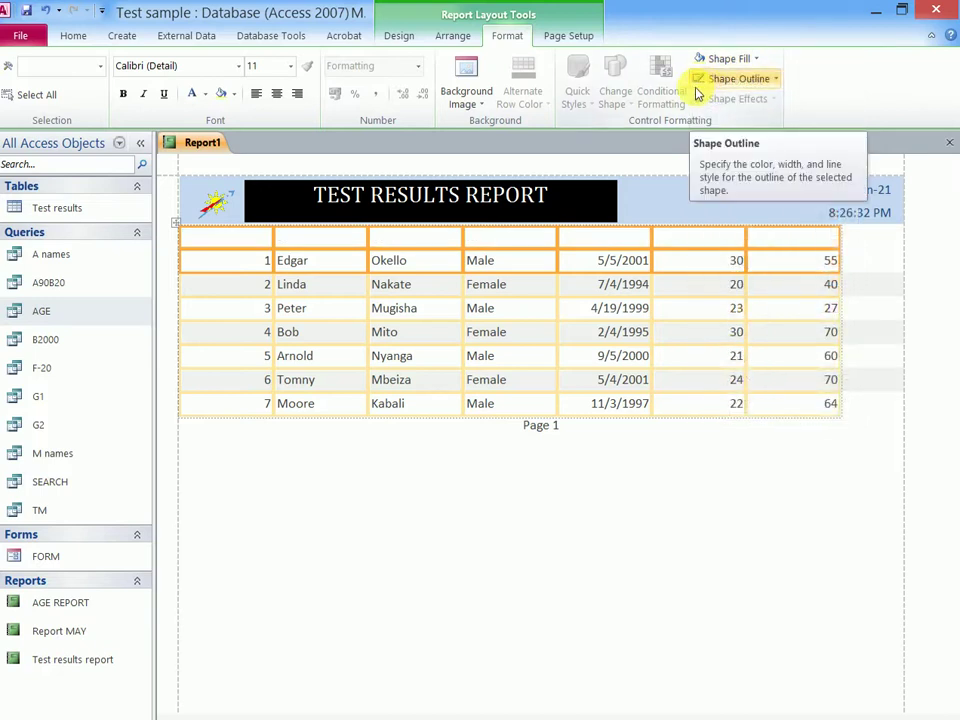
pyautogui.hotkey('ctrl', 'z')
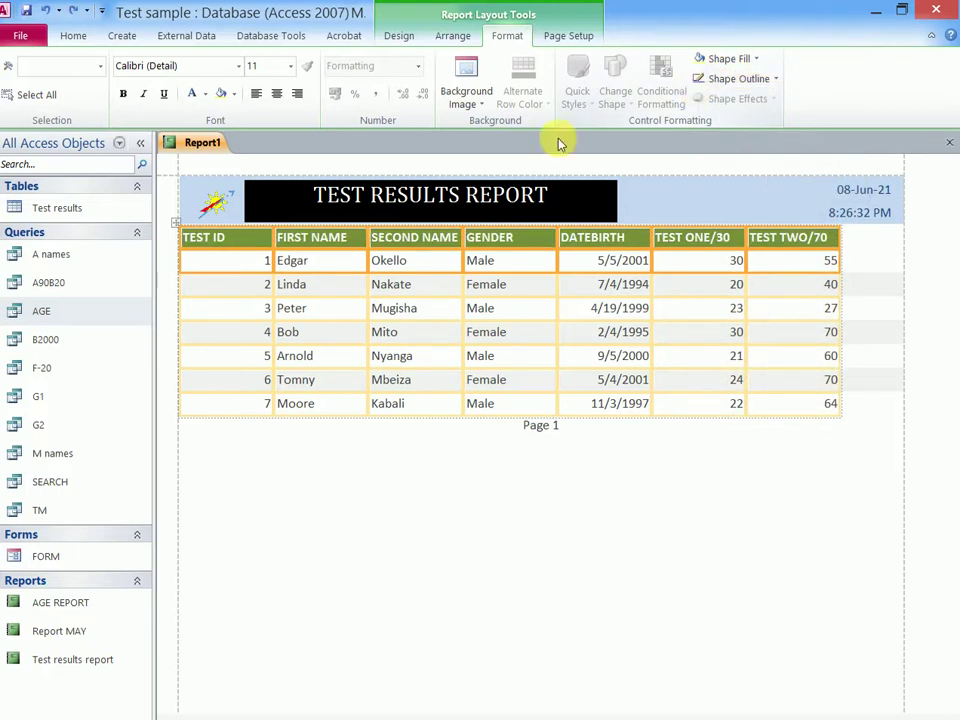
# Step: Deselect the table and show the finished report in Report View
pyautogui.click(681, 493)
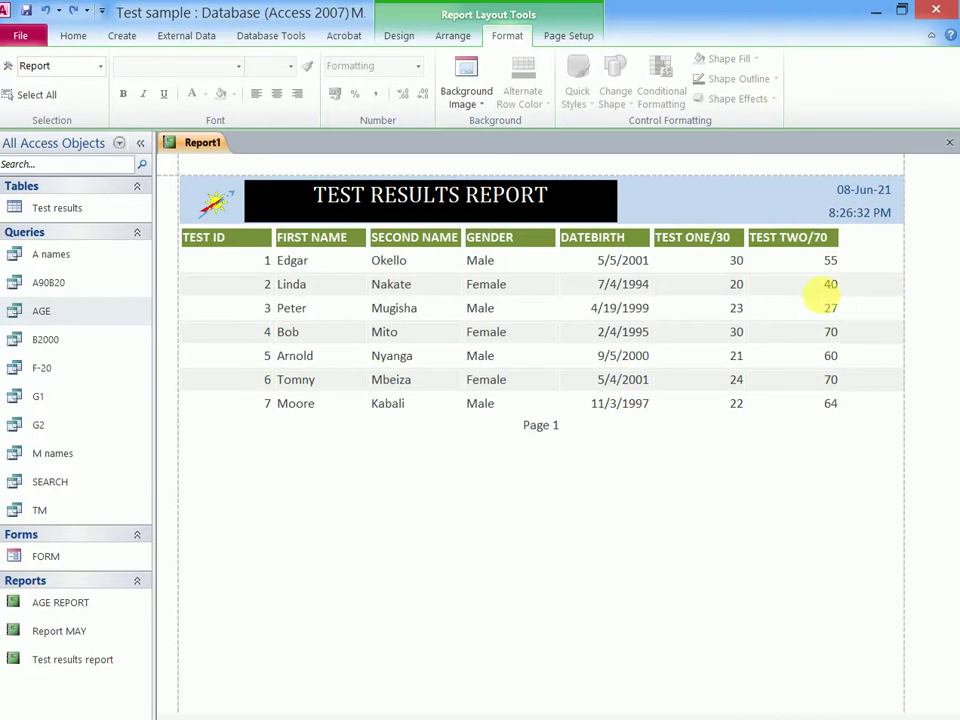
pyautogui.click(72, 36)
pyautogui.click(18, 100)
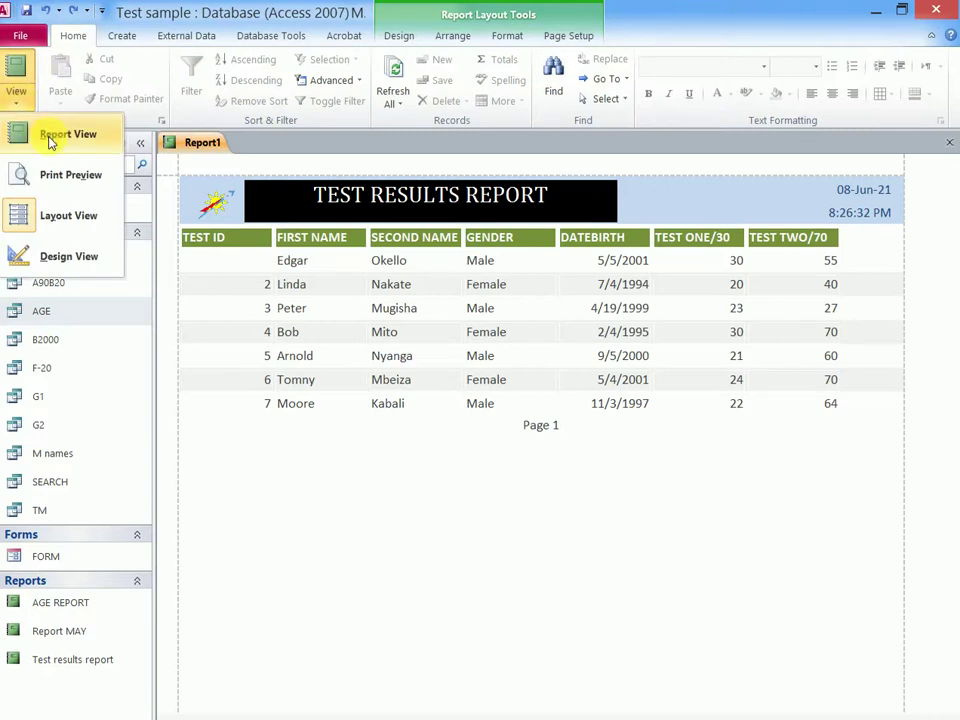
pyautogui.click(47, 134)
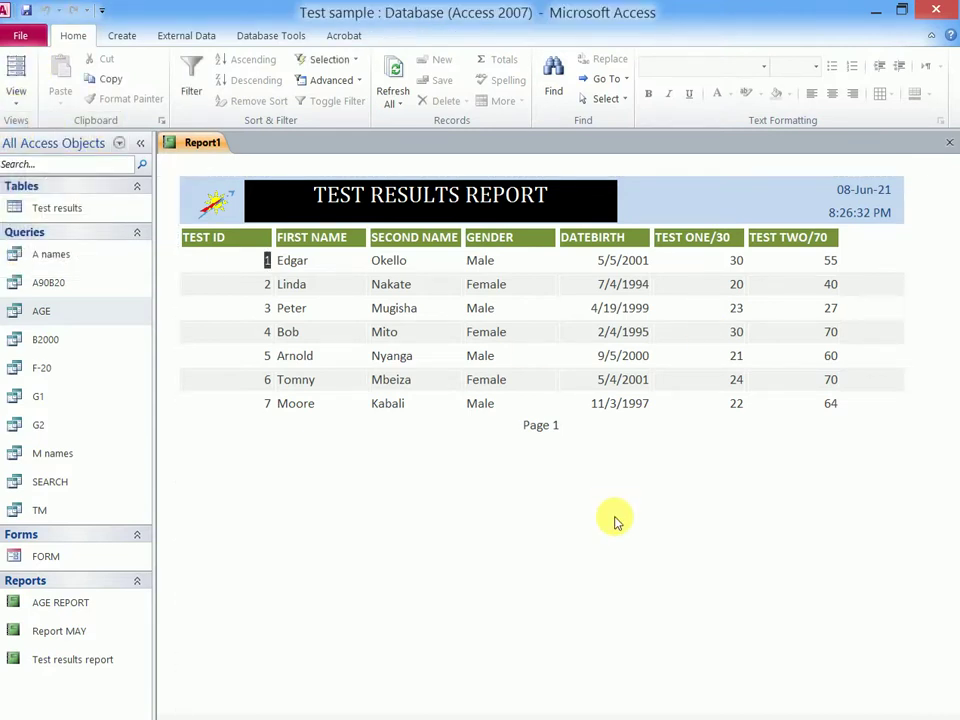